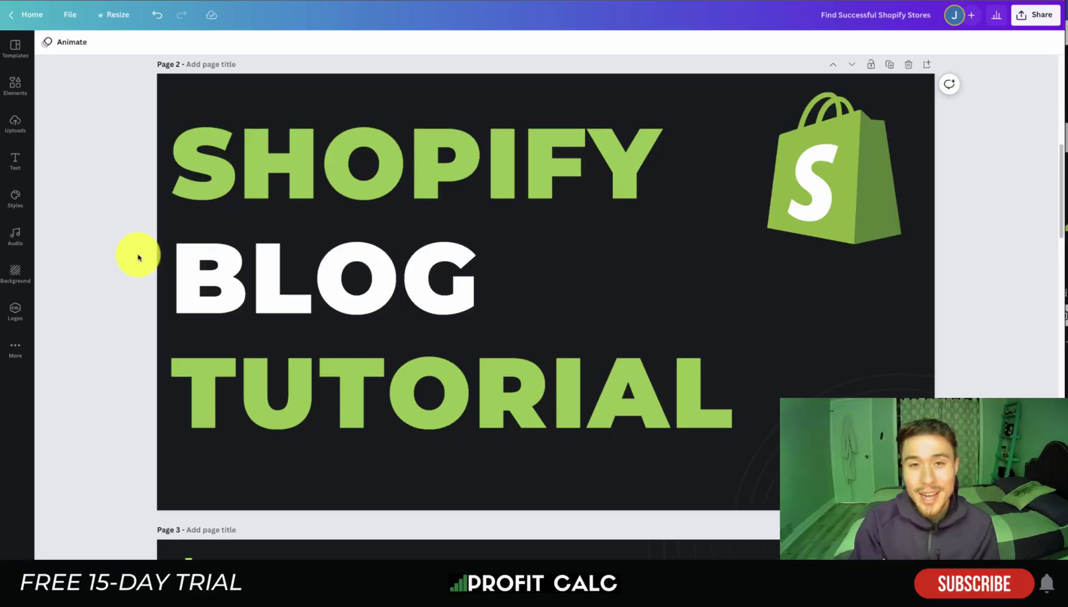
Nudge the page 3 bullet list under WHY slightly right, then deselect it.
scroll(138, 258, down, 6)
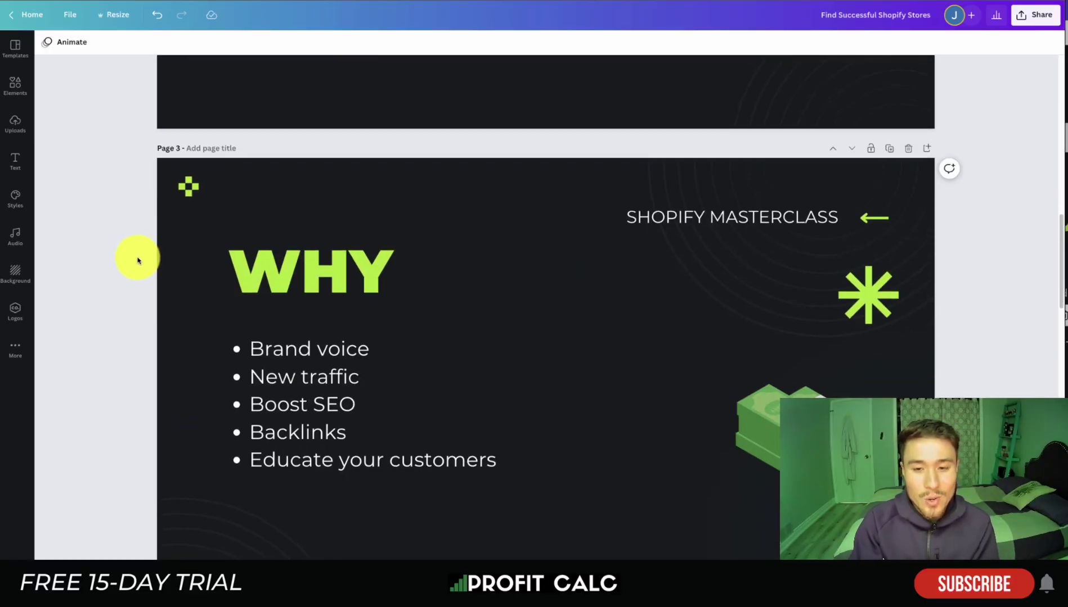
scroll(136, 260, down, 1)
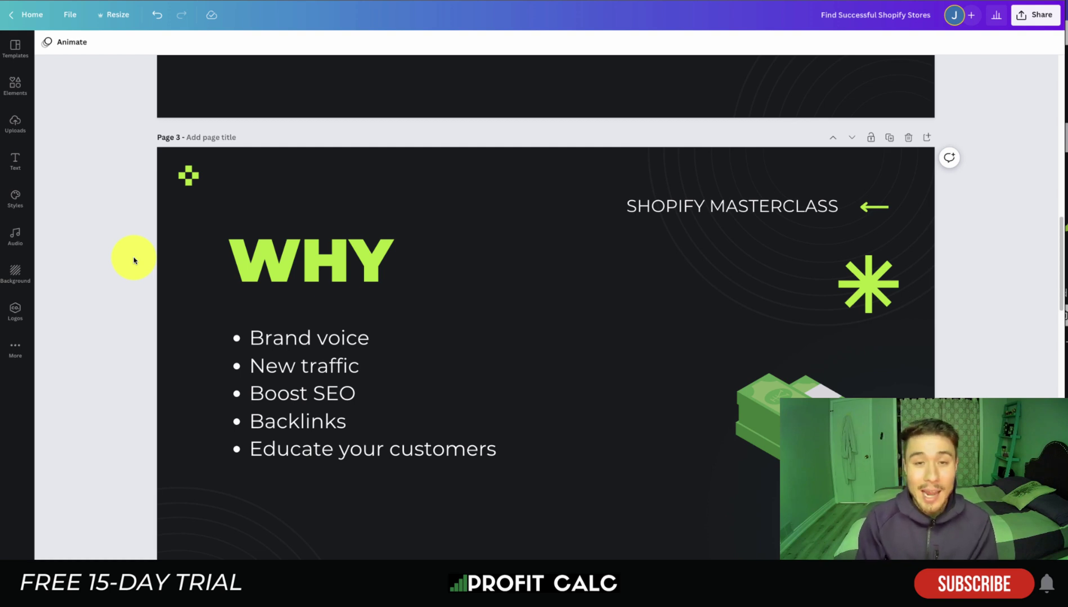
scroll(315, 326, down, 1)
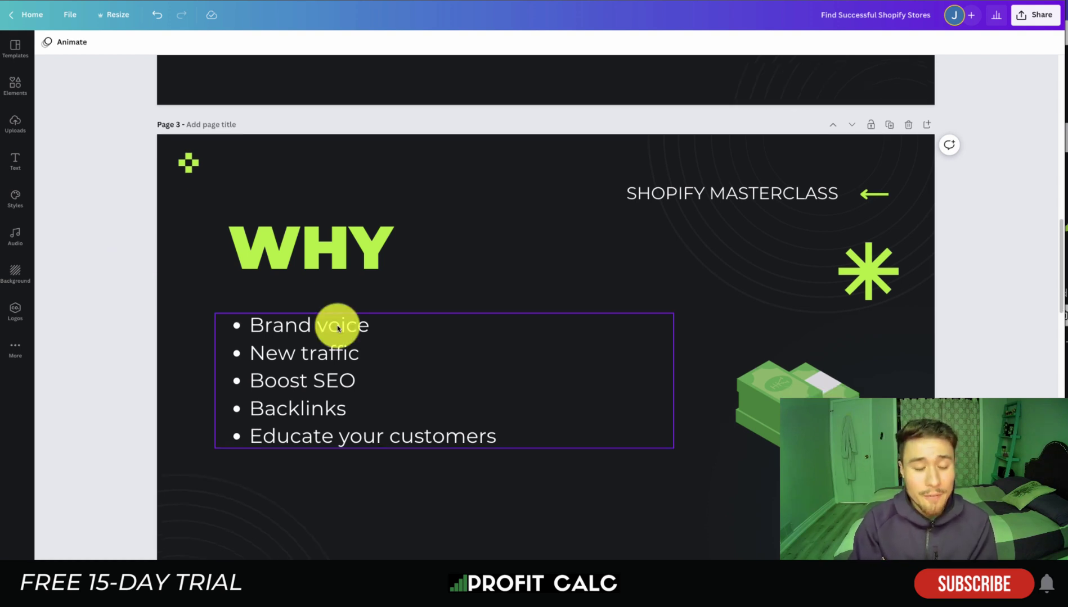
click(315, 330)
mouse_move(281, 330)
mouse_down()
mouse_move(329, 326)
mouse_move(279, 329)
mouse_move(294, 329)
mouse_up()
click(548, 288)
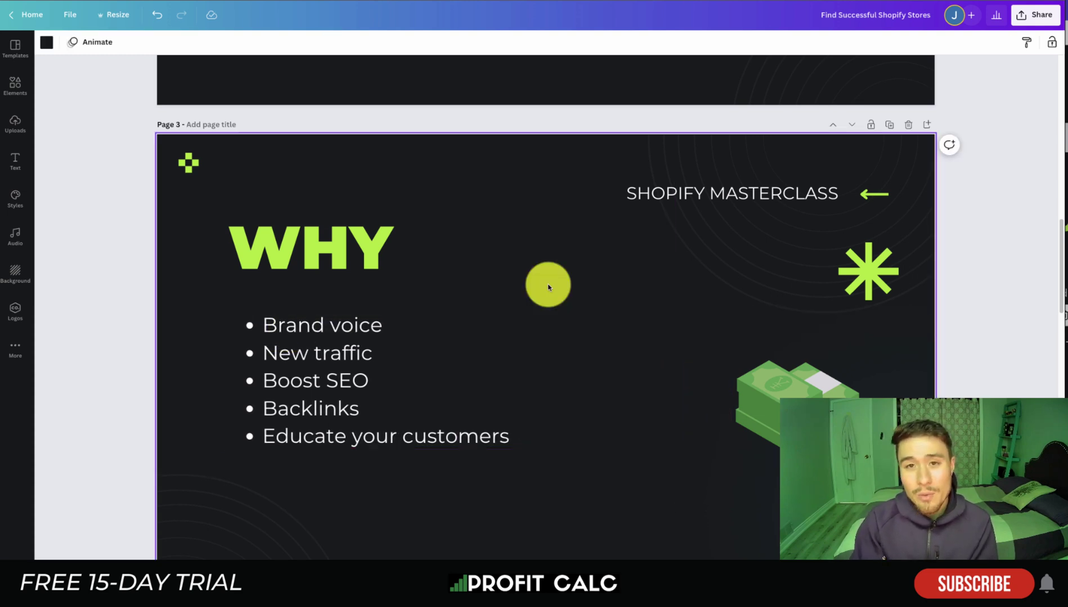
click(1043, 202)
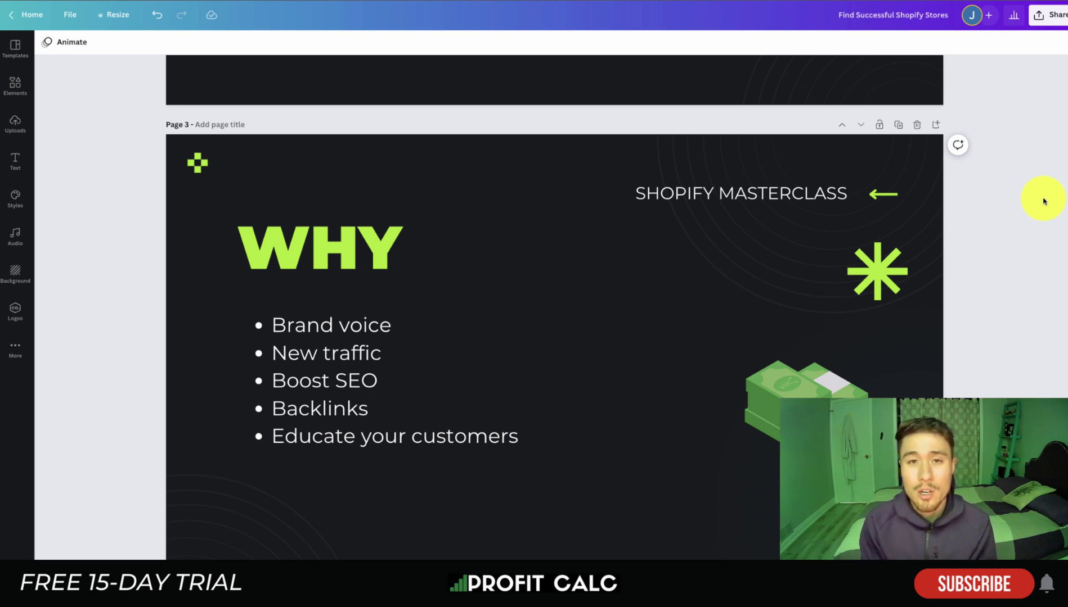
scroll(1019, 258, down, 1)
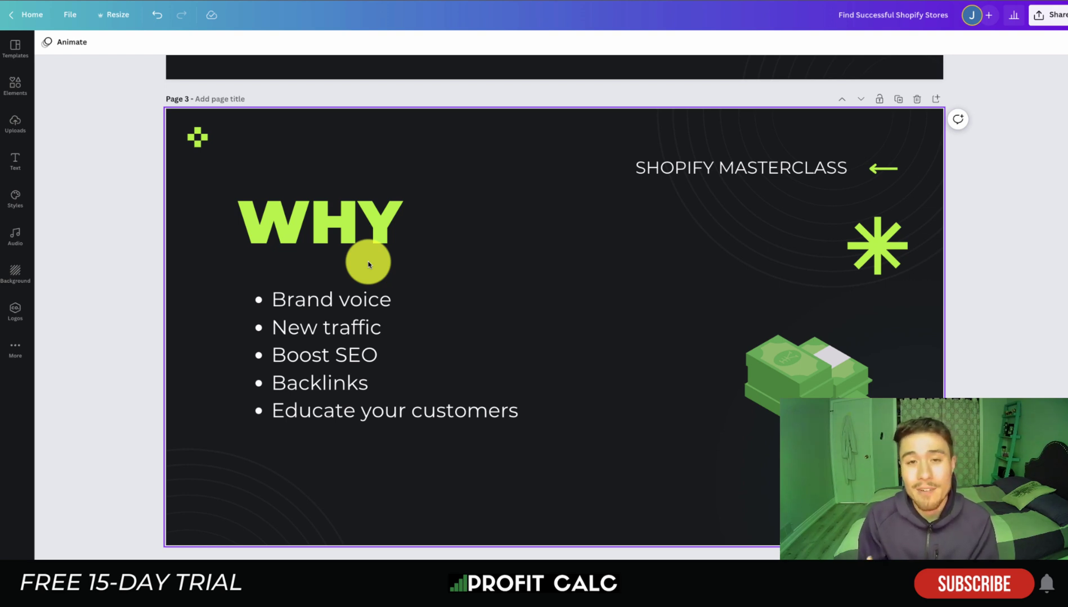
click(480, 343)
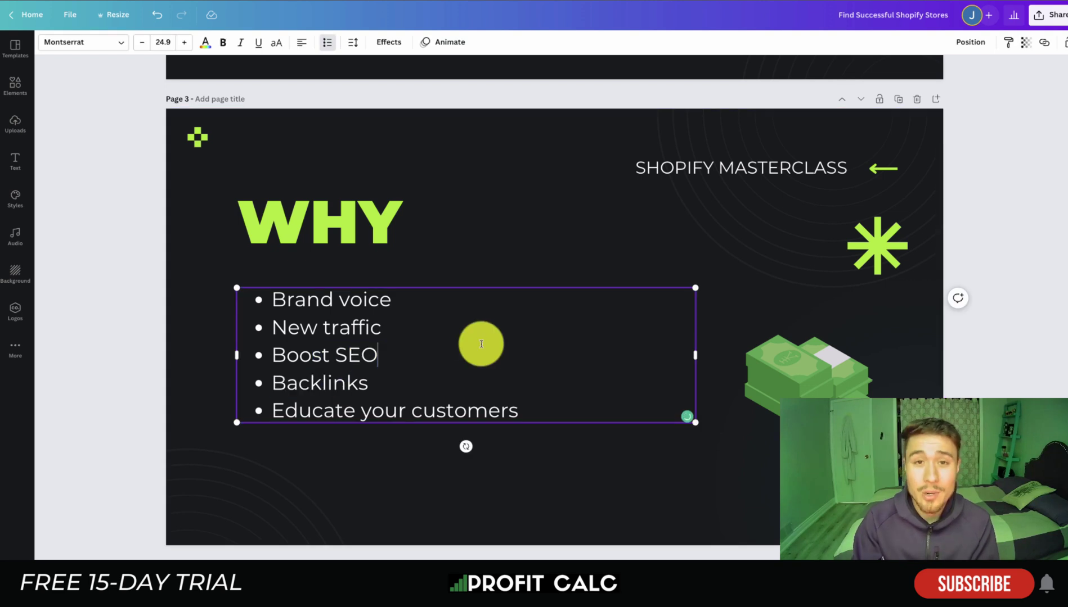
click(480, 243)
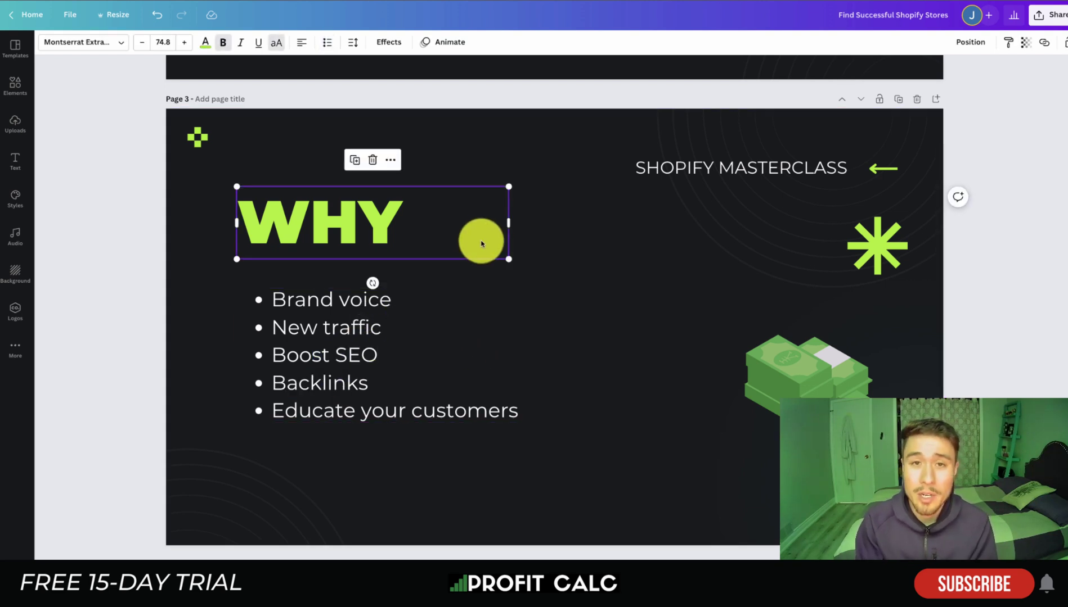
click(550, 256)
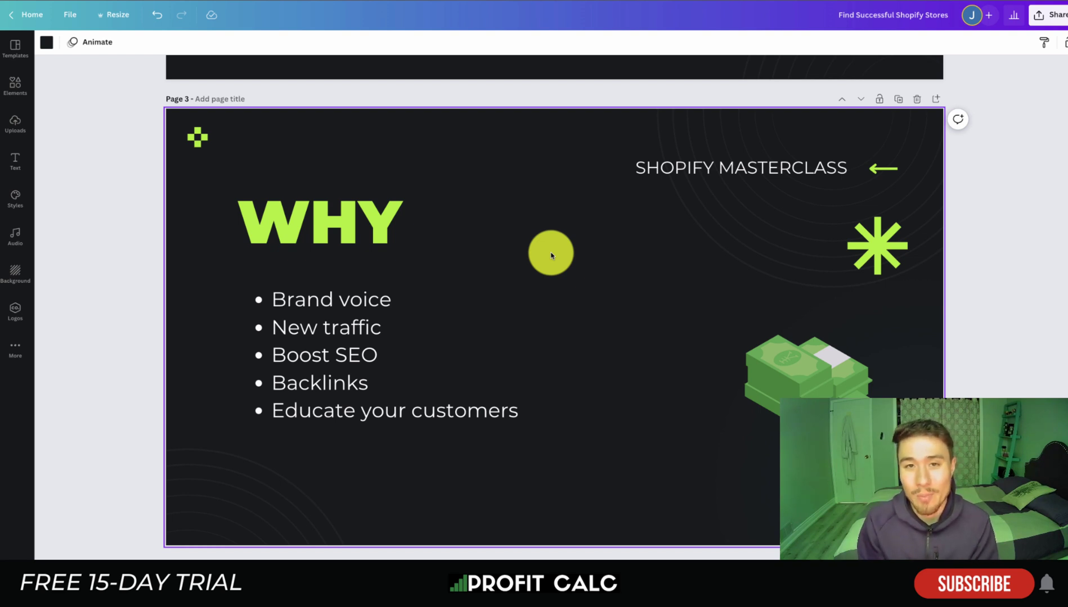
click(366, 415)
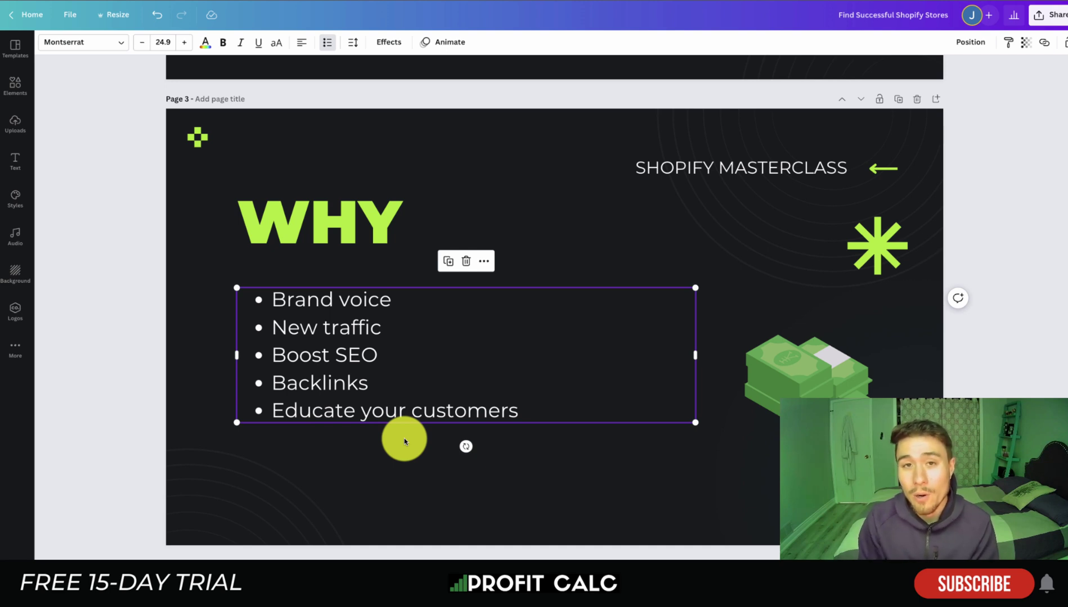
click(619, 461)
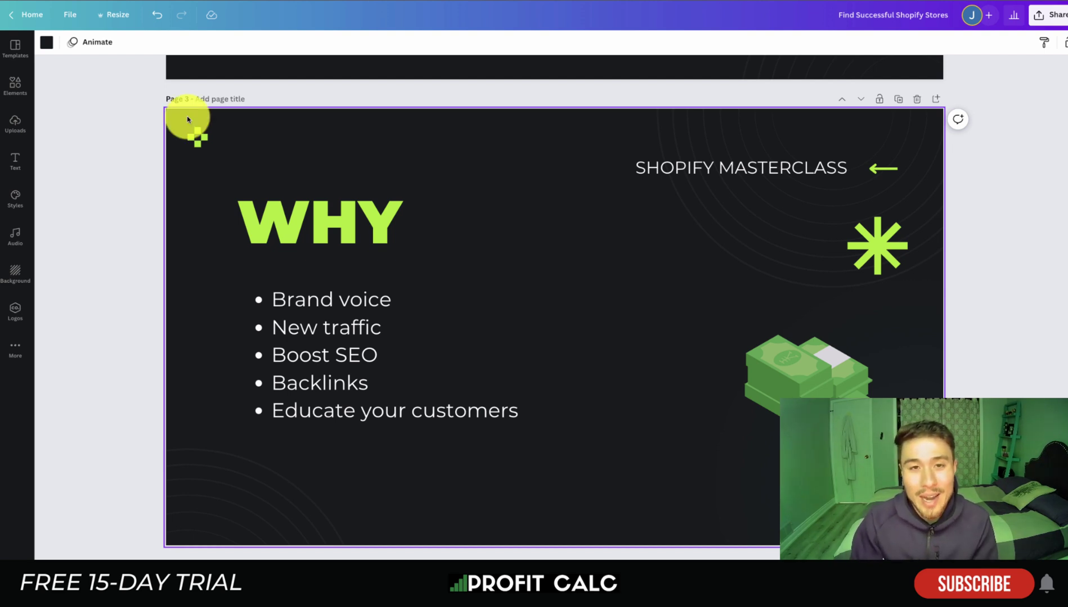
In Shopify admin, go to Online Store > Blog posts and start a new blog post.
click(350, 2)
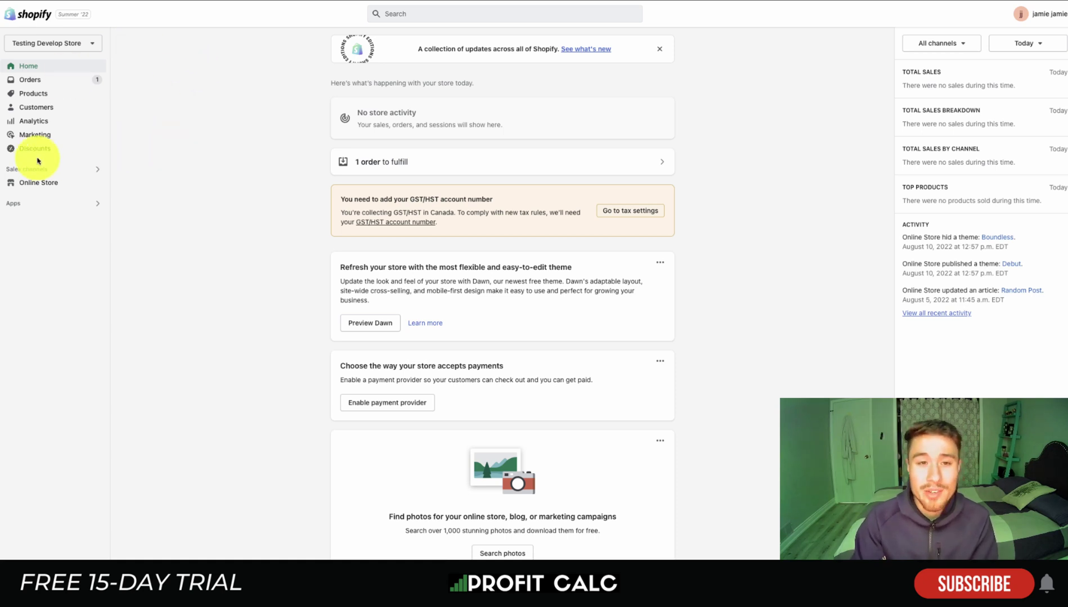
click(24, 184)
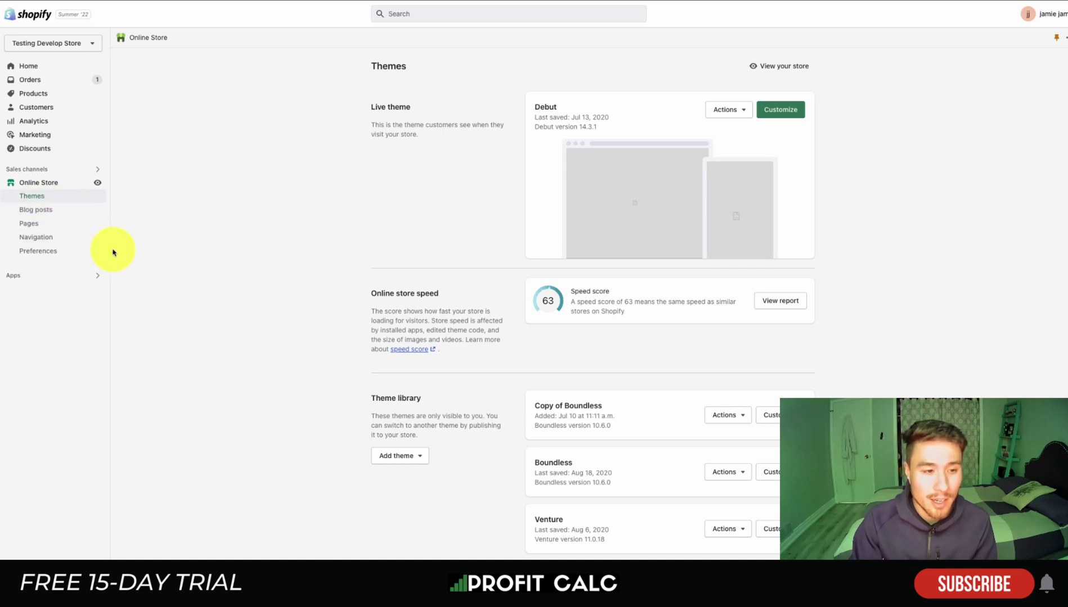
click(66, 209)
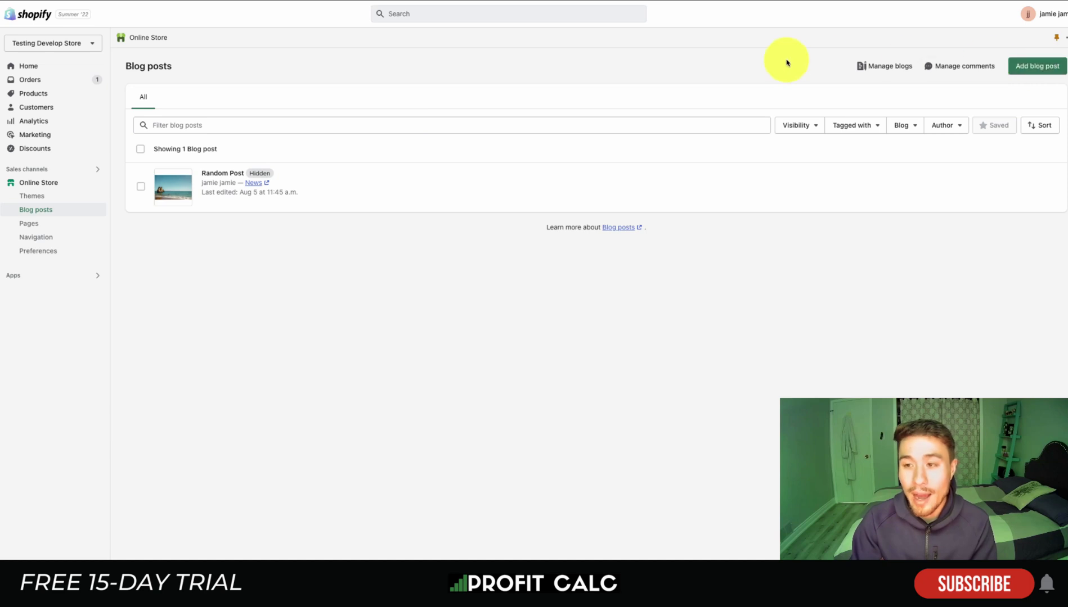
click(1018, 66)
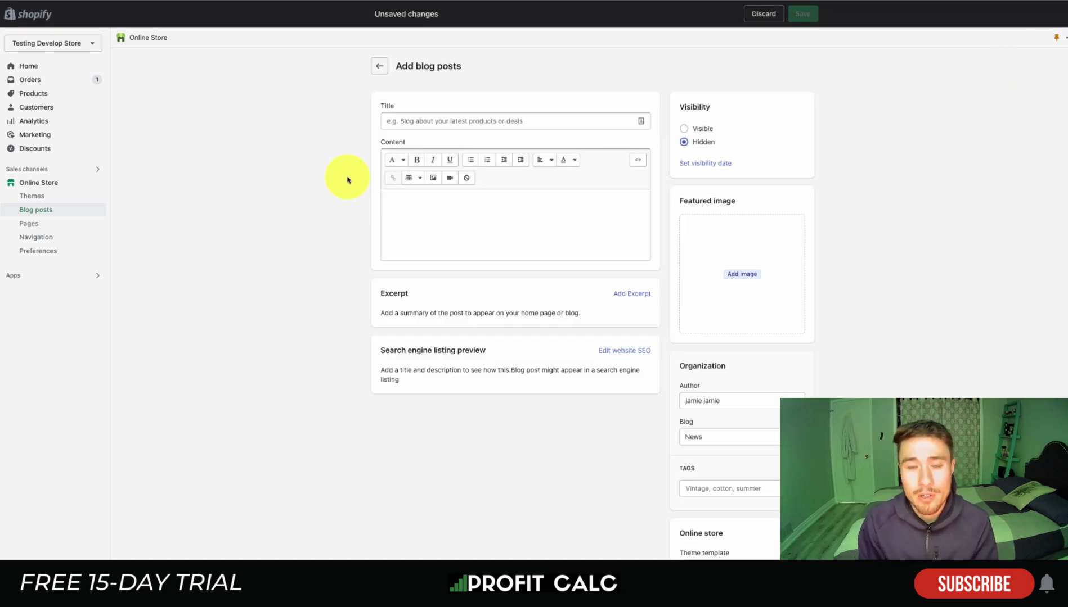
Enter 'Random Intro Post' as the new post's title.
click(415, 112)
click(441, 221)
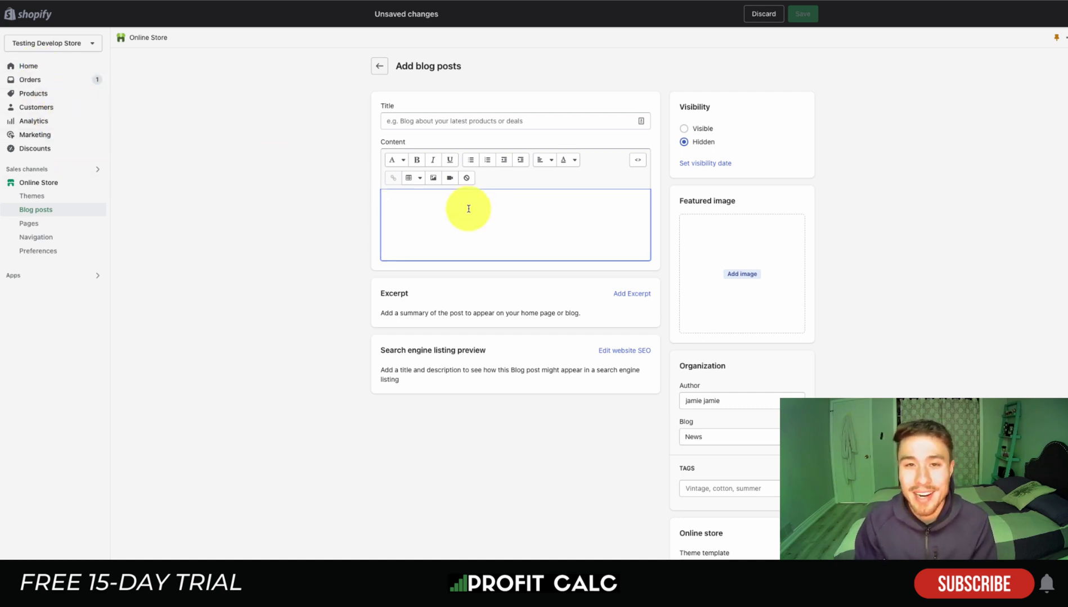
click(423, 121)
text(Random Intro Post)
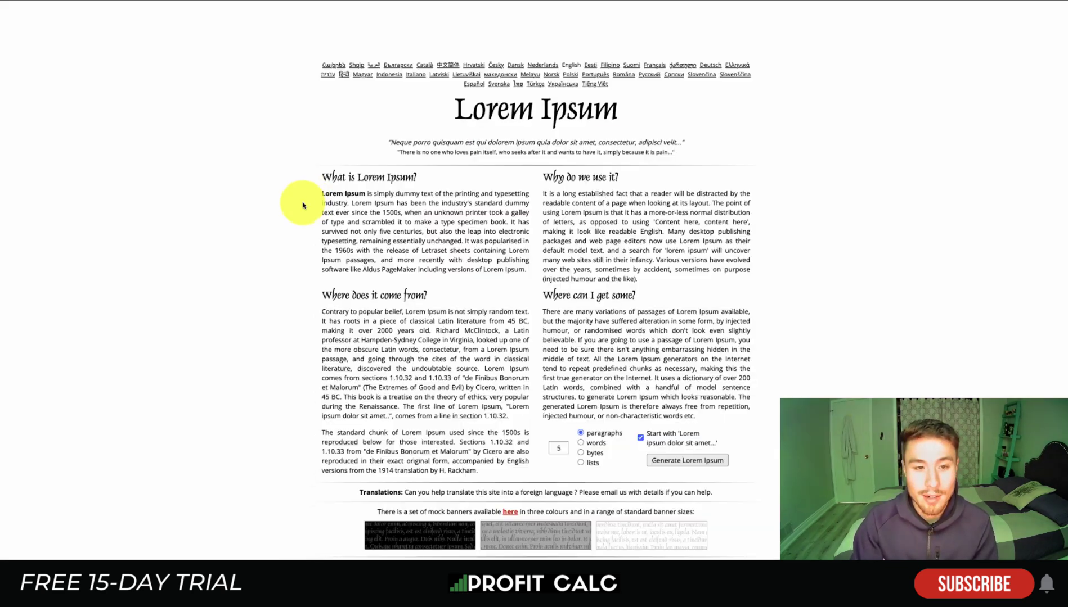
Select all the Lorem Ipsum dummy text on lipsum.com for copying.
drag(318, 194, 409, 299)
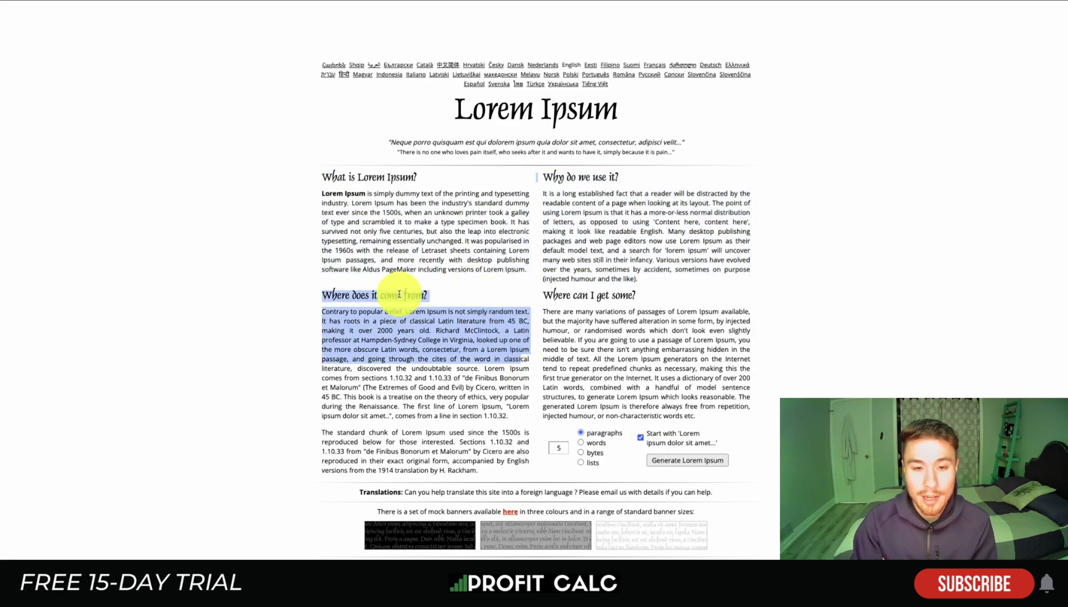
drag(321, 193, 533, 472)
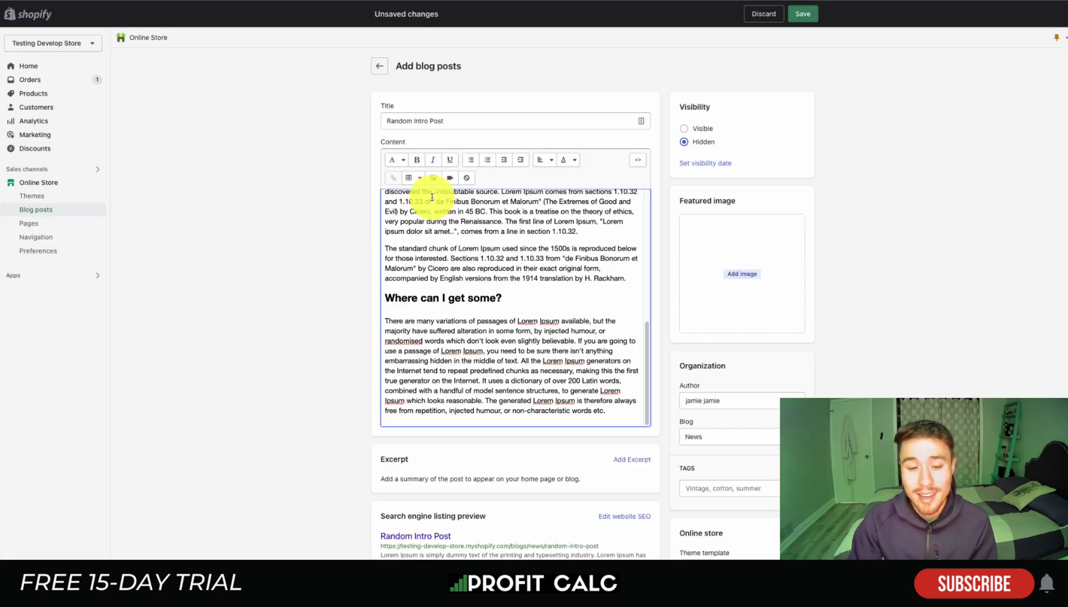
scroll(435, 284, up, 5)
scroll(435, 284, up, 3)
scroll(416, 329, down, 15)
scroll(513, 279, up, 10)
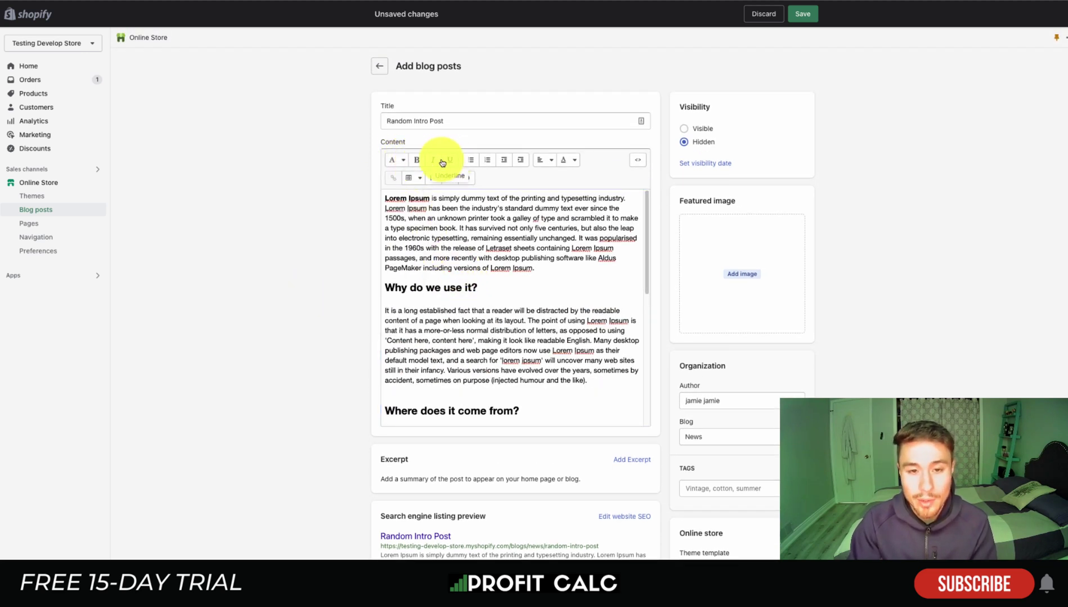
Review the pasted Lorem Ipsum body text, from Letraset through the 'Why do we use it?' heading.
drag(486, 248, 494, 286)
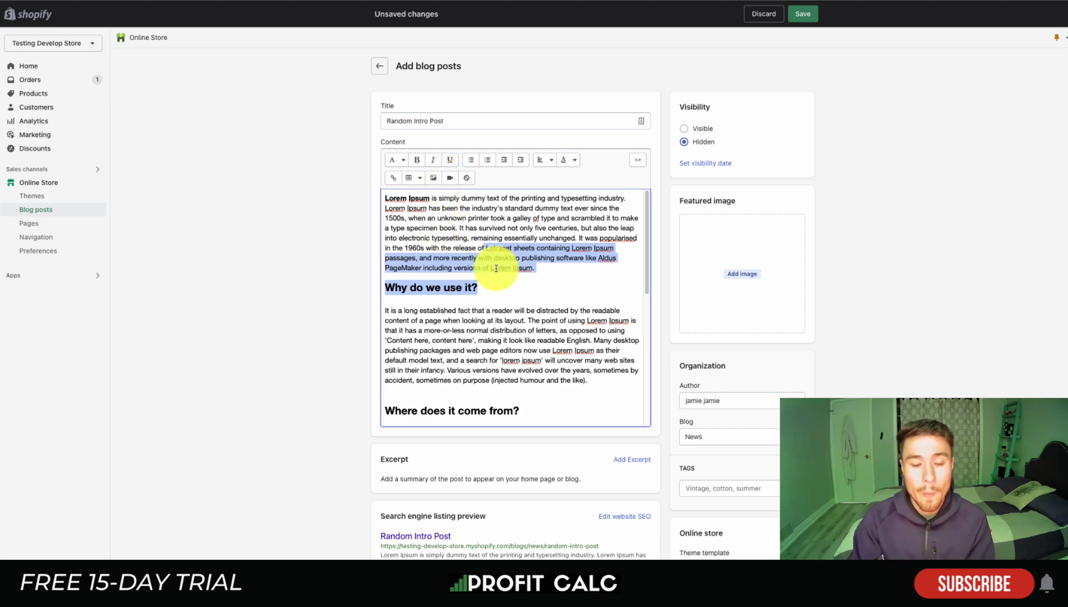
scroll(321, 255, down, 2)
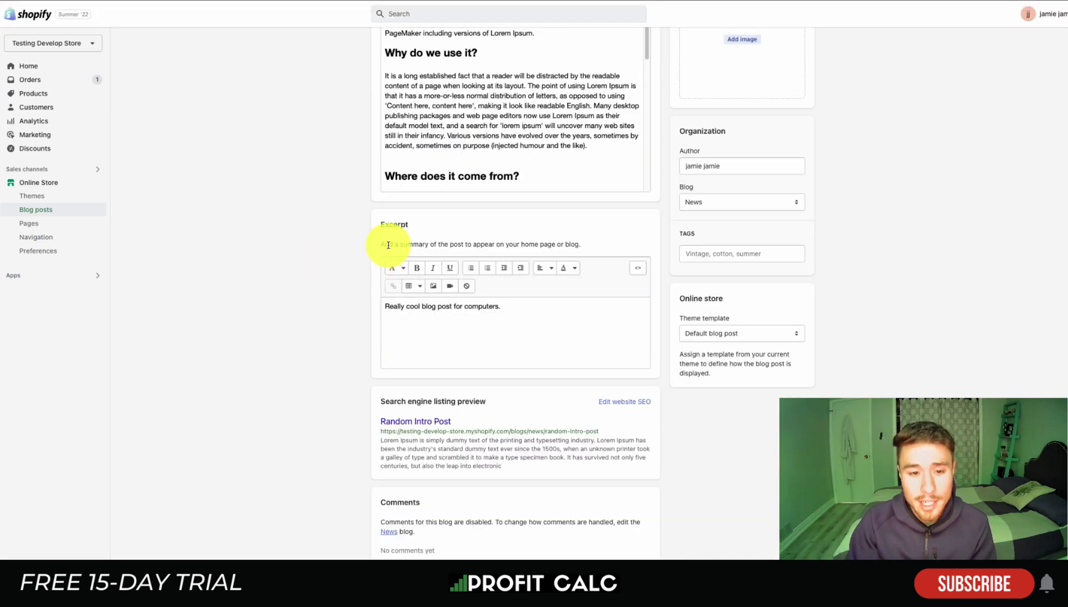
drag(388, 246, 478, 242)
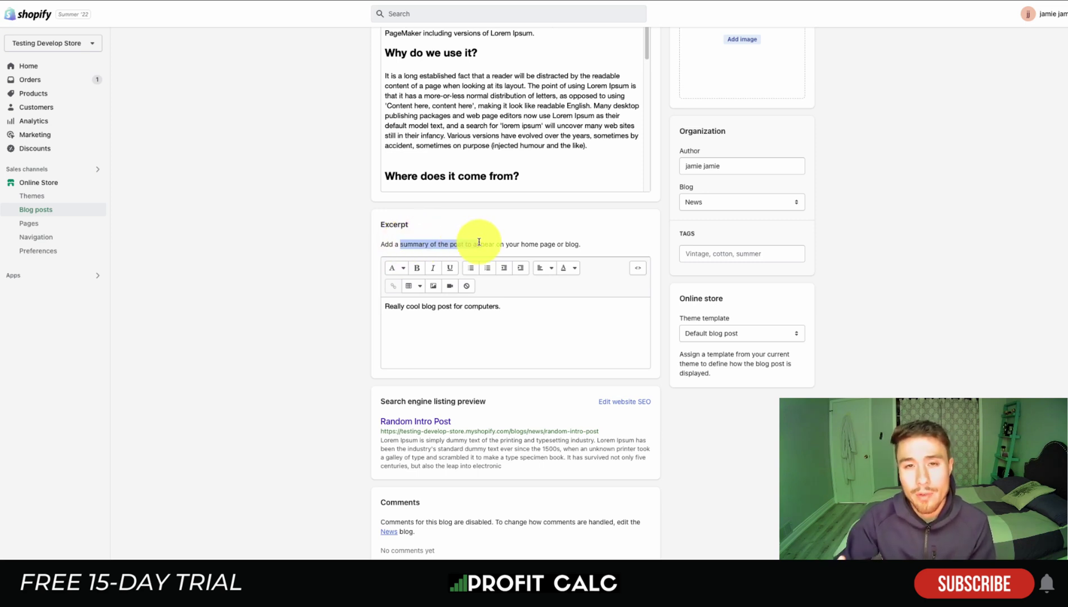
Check the excerpt 'Really cool blog post for computers.' and the search listing description.
drag(500, 307, 398, 306)
drag(376, 434, 335, 434)
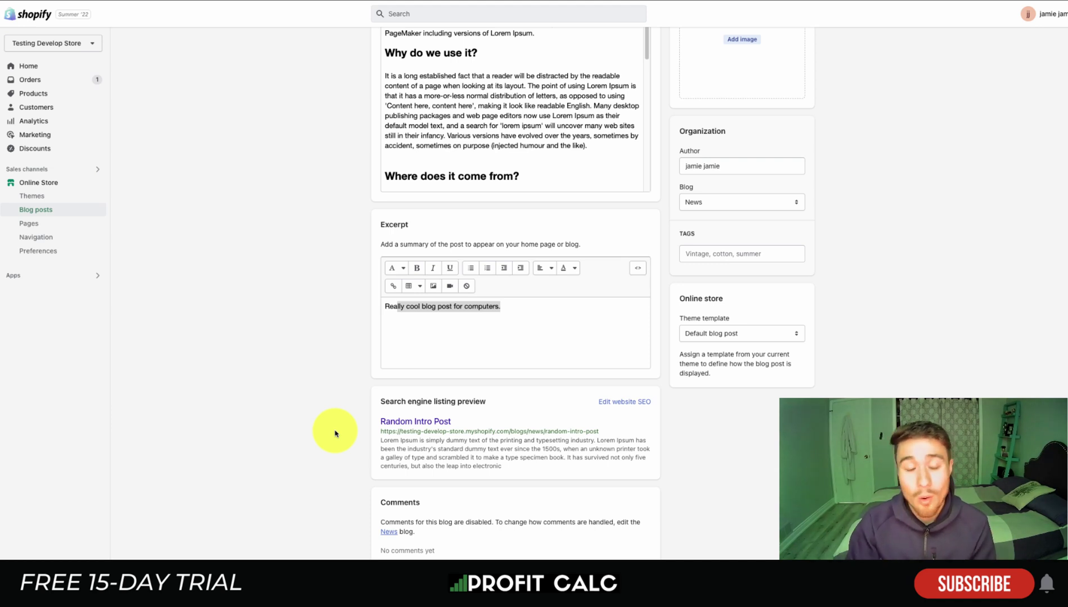
drag(371, 436, 517, 466)
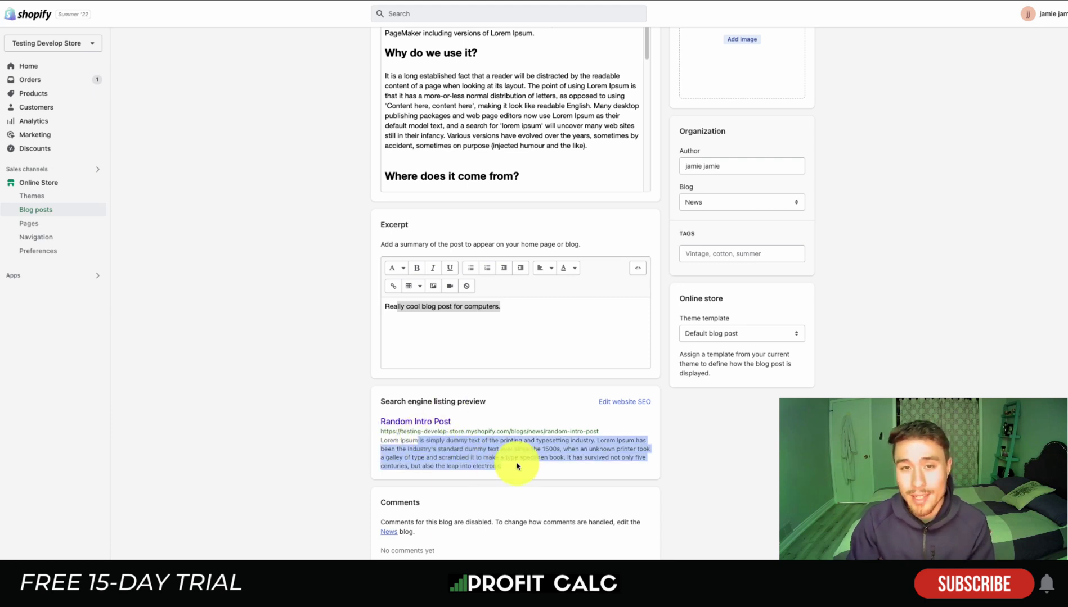
click(405, 518)
triple_click(405, 520)
scroll(336, 445, up, 5)
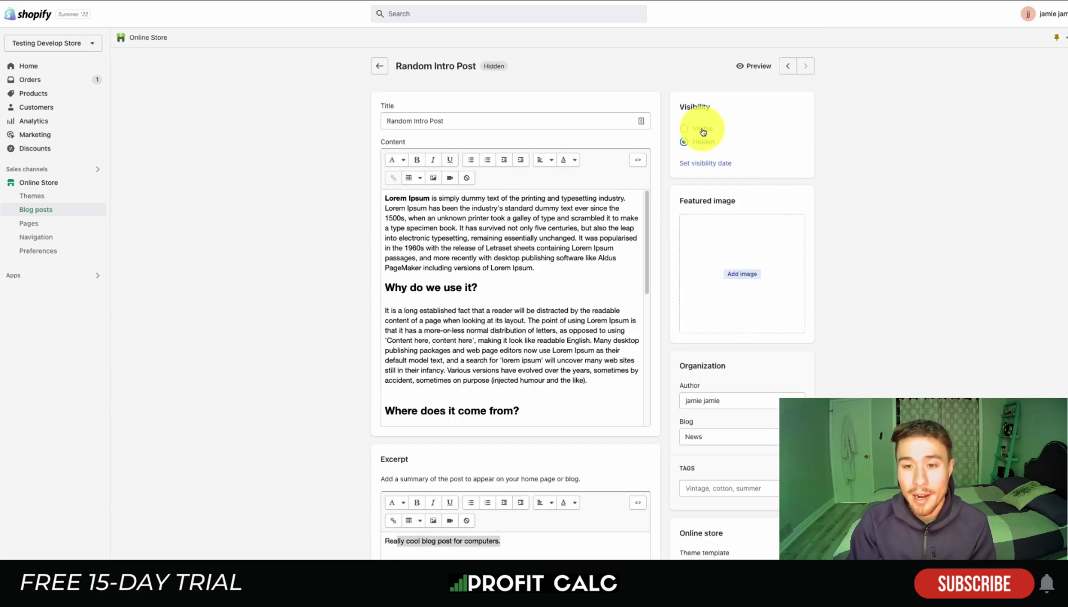
scroll(708, 135, down, 1)
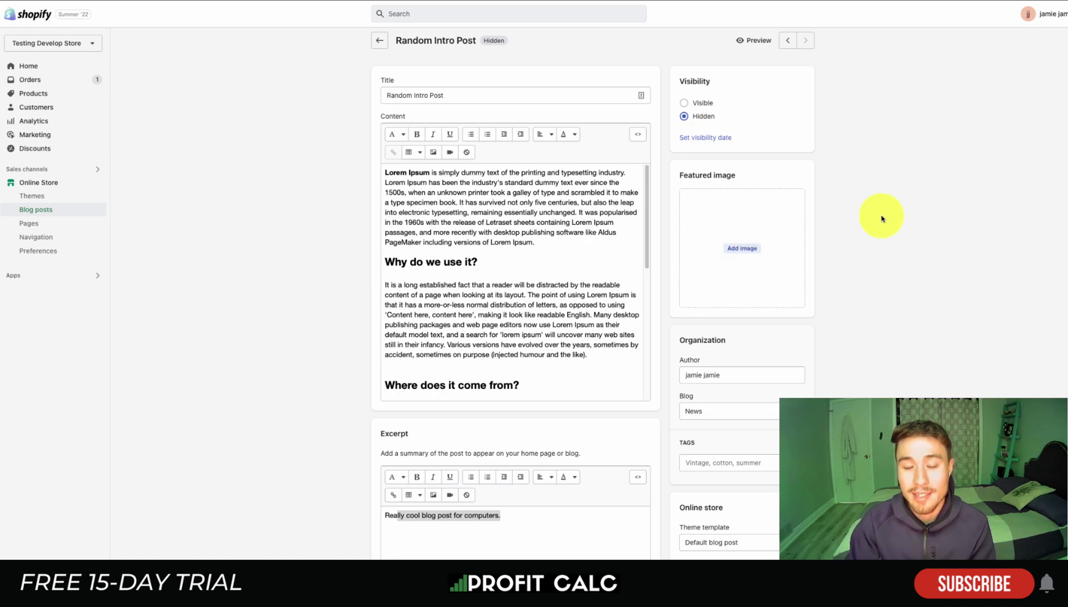
scroll(880, 220, down, 4)
Check the post's Author field and keep the post in the News blog.
scroll(880, 220, down, 4)
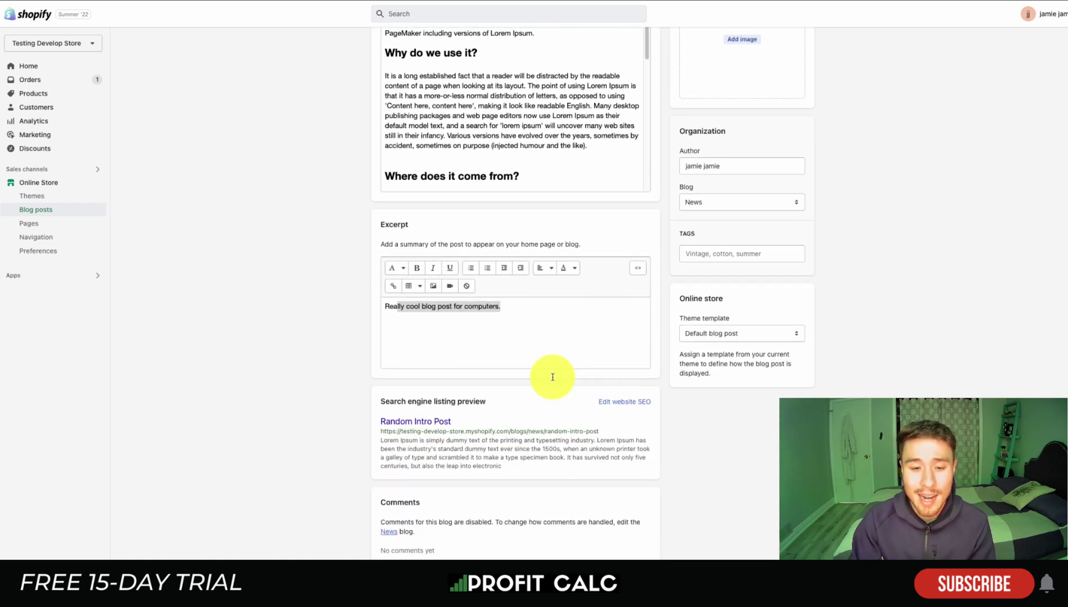
drag(380, 244, 385, 244)
scroll(679, 179, up, 5)
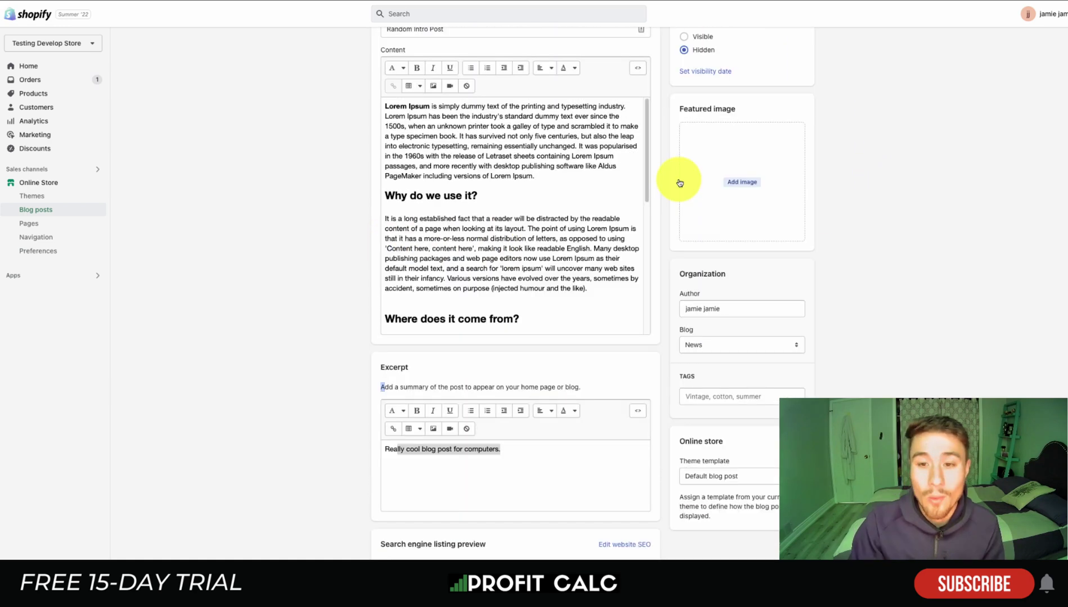
drag(683, 274, 719, 277)
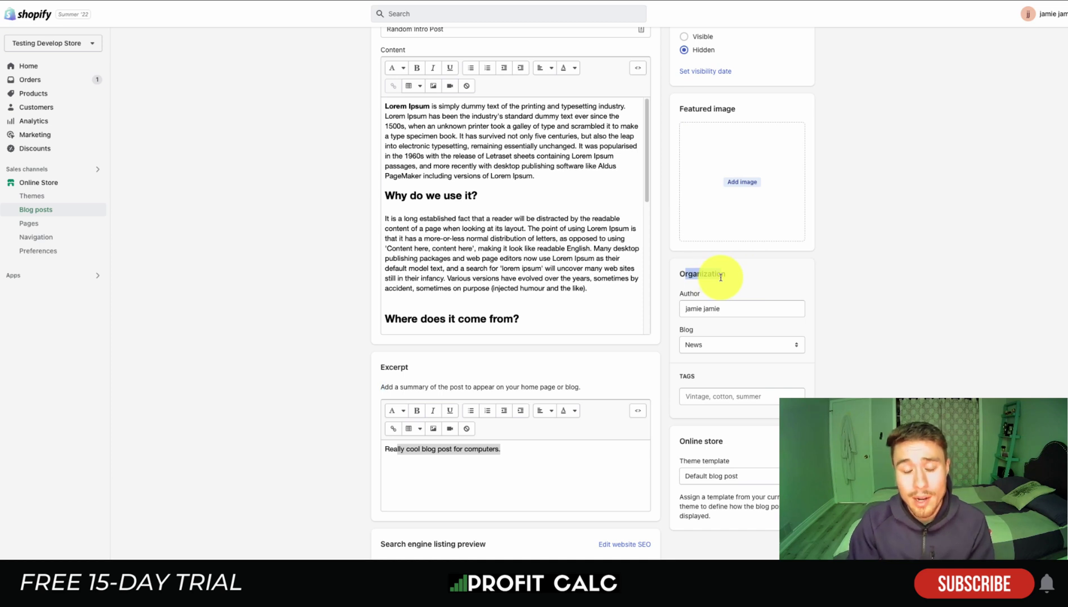
click(698, 309)
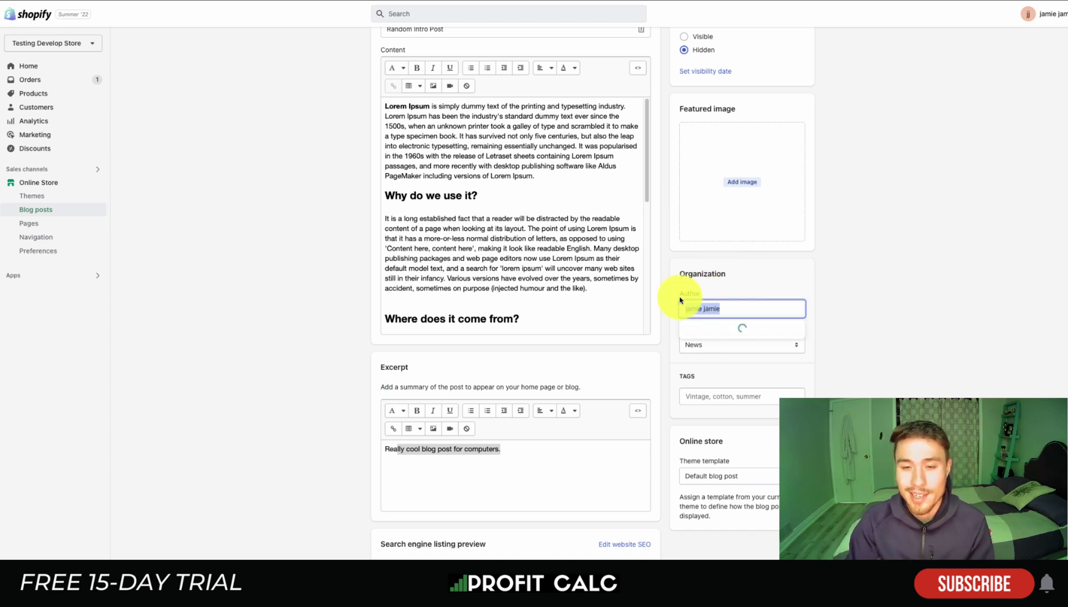
click(868, 301)
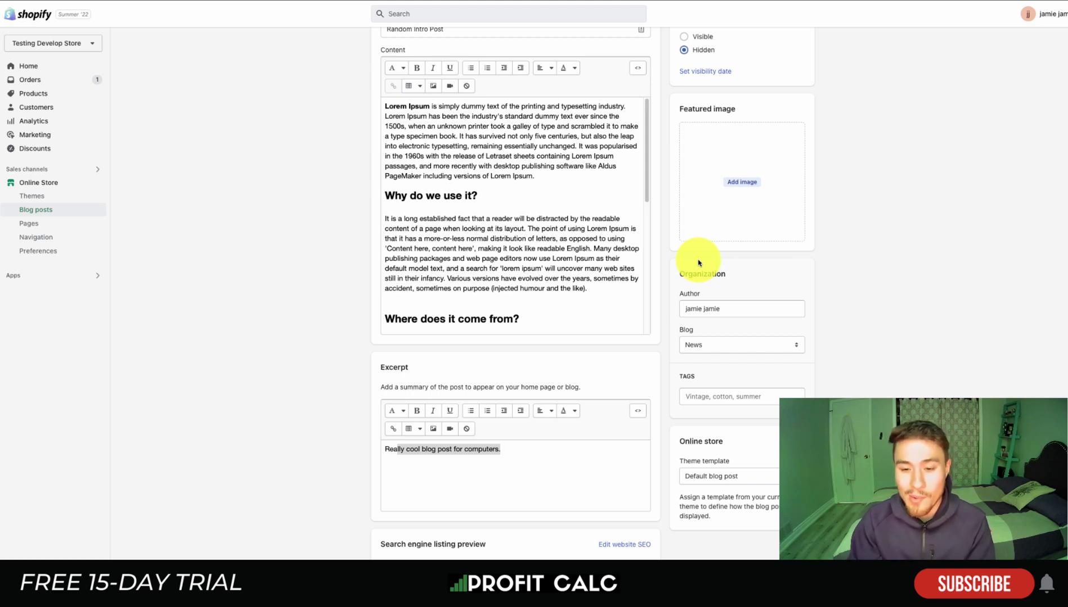
click(698, 342)
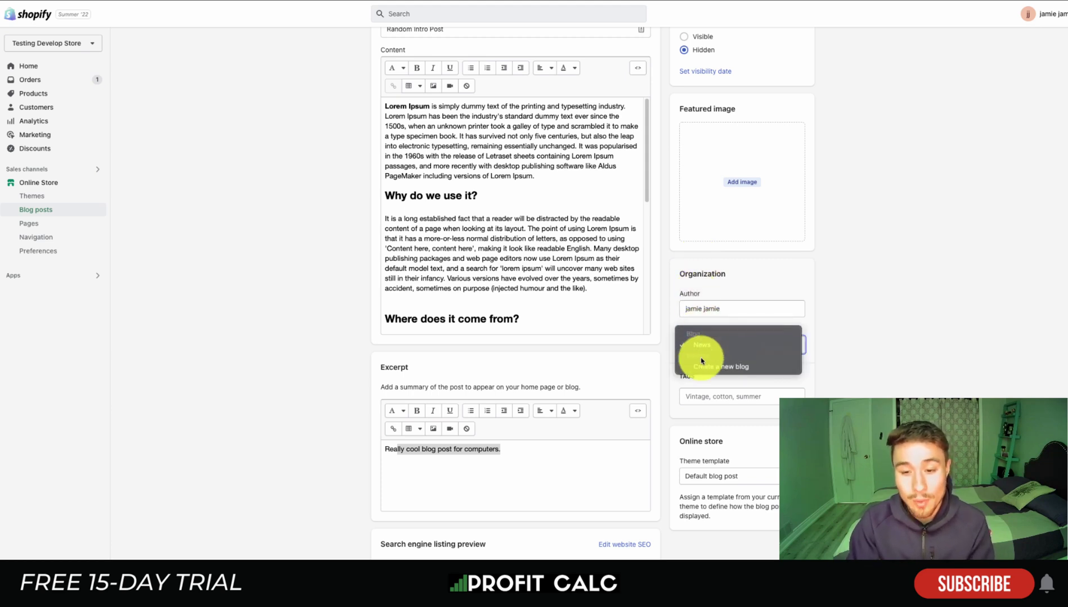
click(810, 358)
click(734, 345)
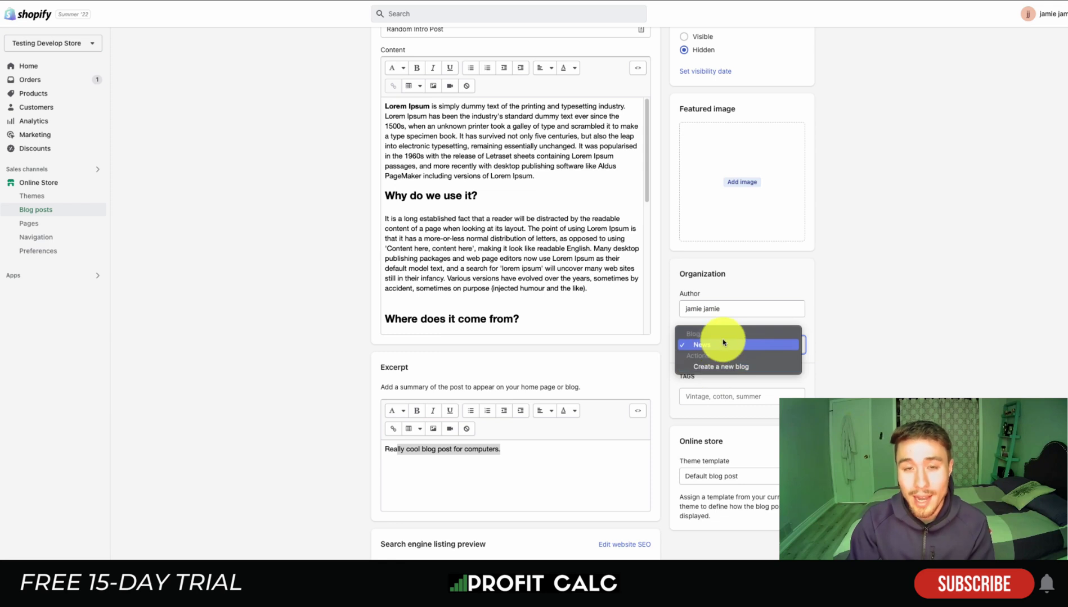
click(723, 342)
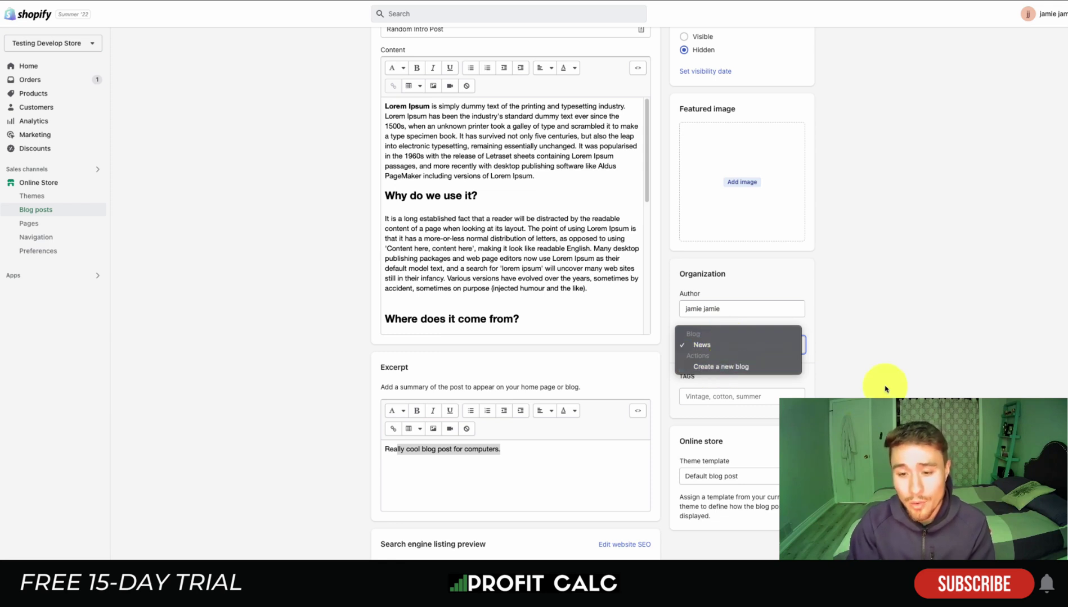
Look over Tags and keep the Default blog post theme template.
click(759, 388)
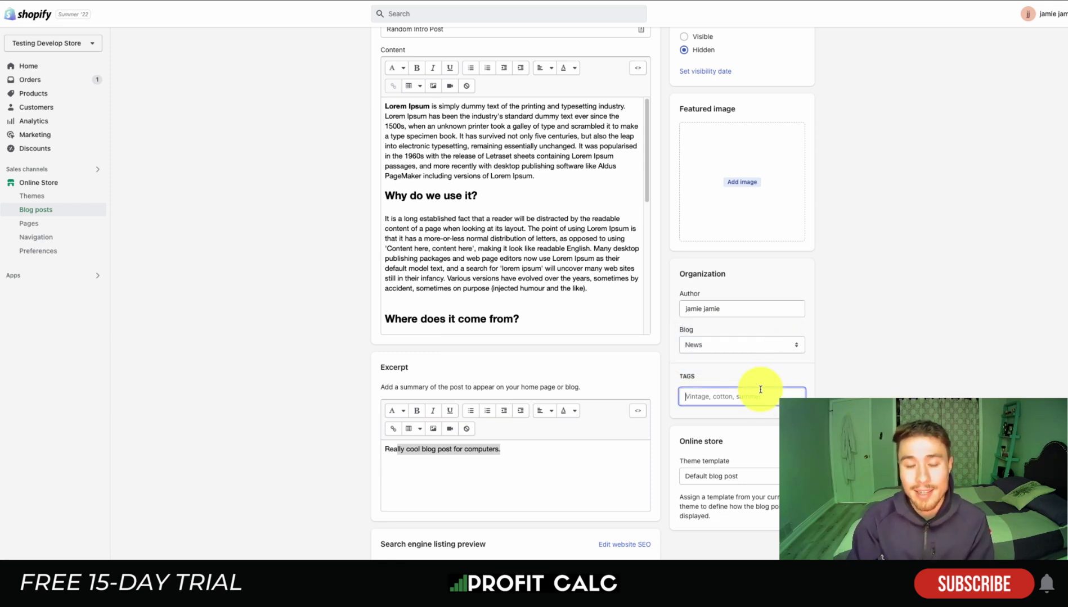
scroll(760, 390, down, 3)
drag(687, 356, 715, 392)
click(720, 383)
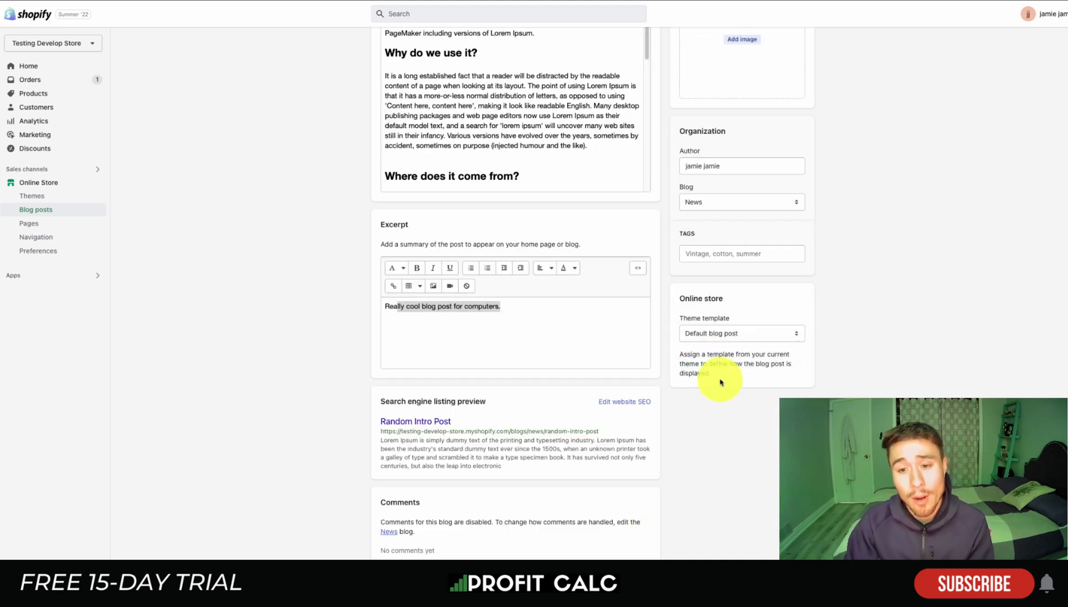
triple_click(682, 353)
click(707, 337)
click(730, 370)
Bring up the Insert image dialog from the Content toolbar.
scroll(737, 379, up, 1)
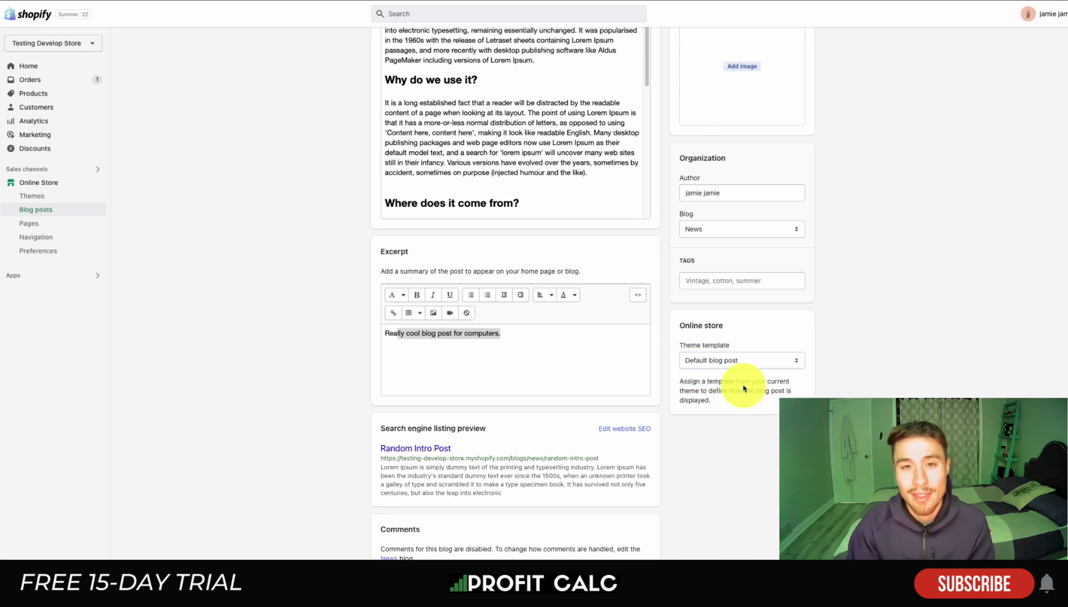
scroll(742, 388, up, 4)
click(433, 177)
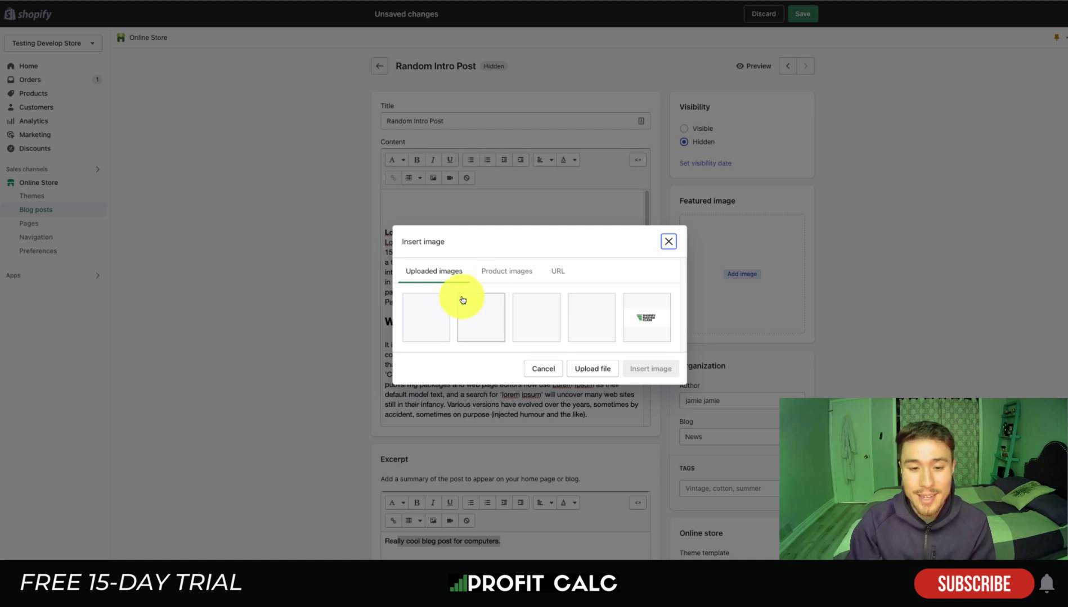
Insert the forest photo with alt text 'forest' at Banner image (600px) size.
click(466, 302)
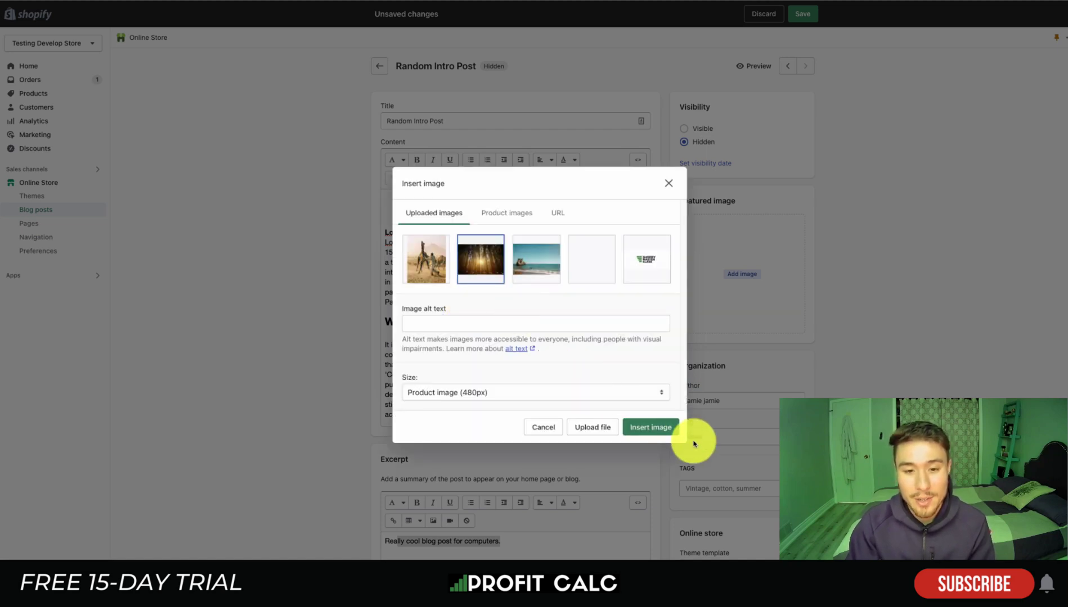
click(505, 326)
text(forest)
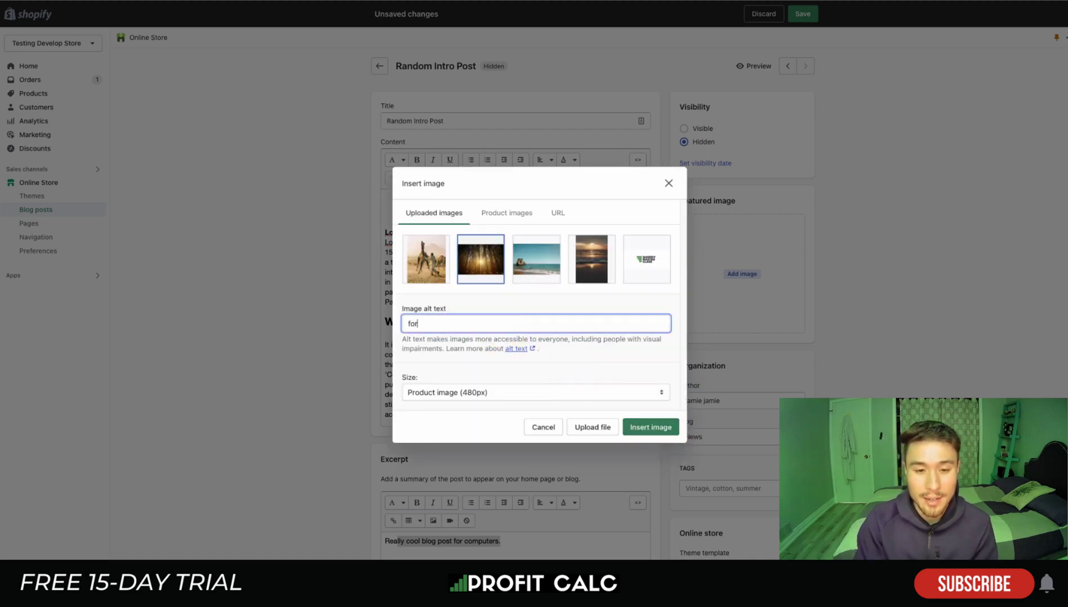
click(506, 392)
click(506, 407)
click(668, 432)
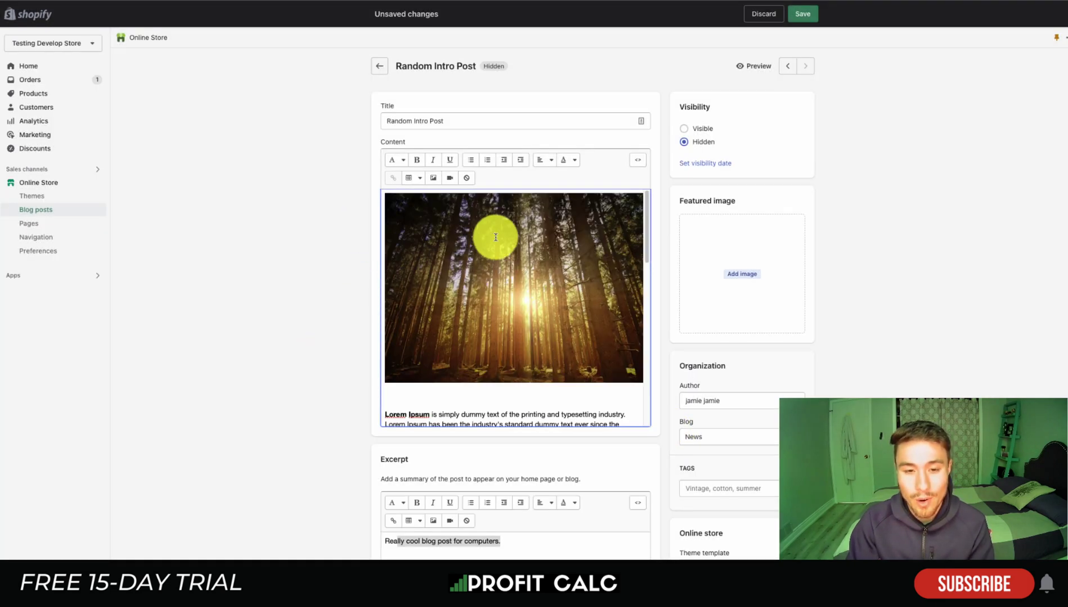
Make the post Visible, save it, and return to the blog posts list.
click(696, 129)
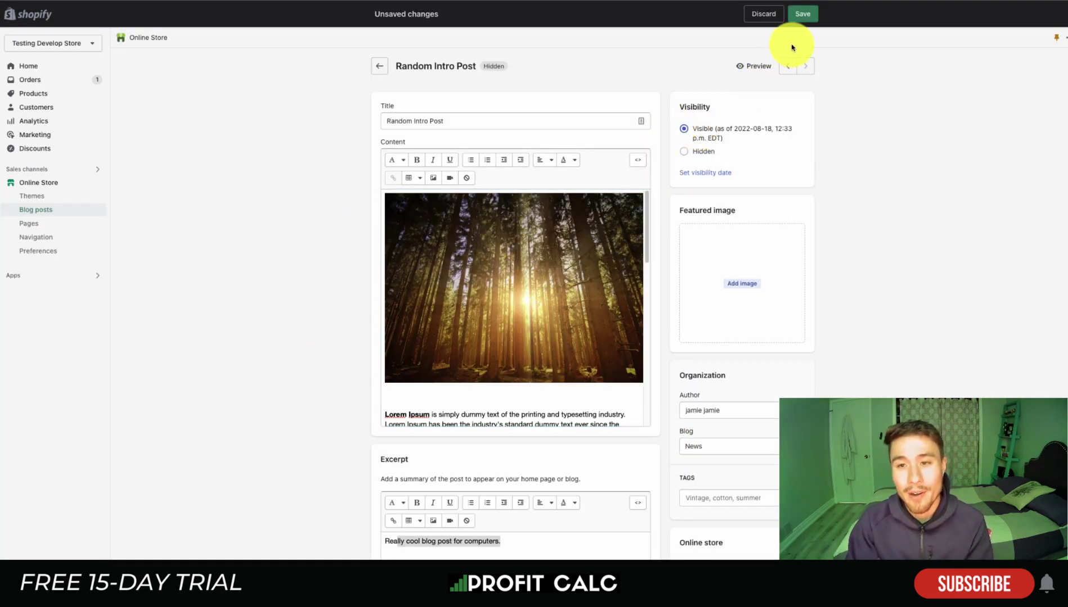
click(795, 15)
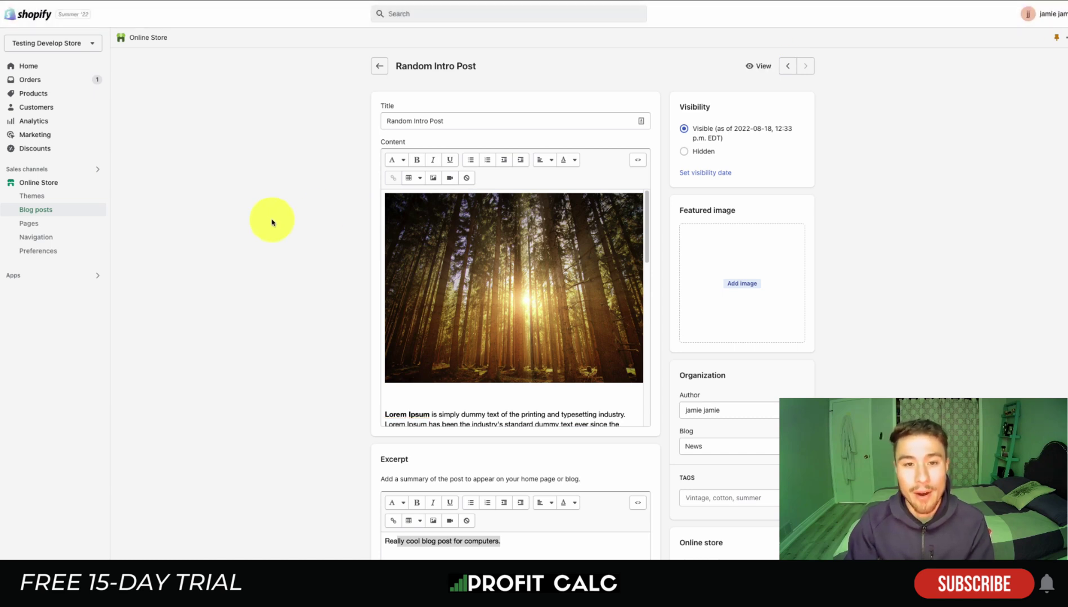
key(alt+Left)
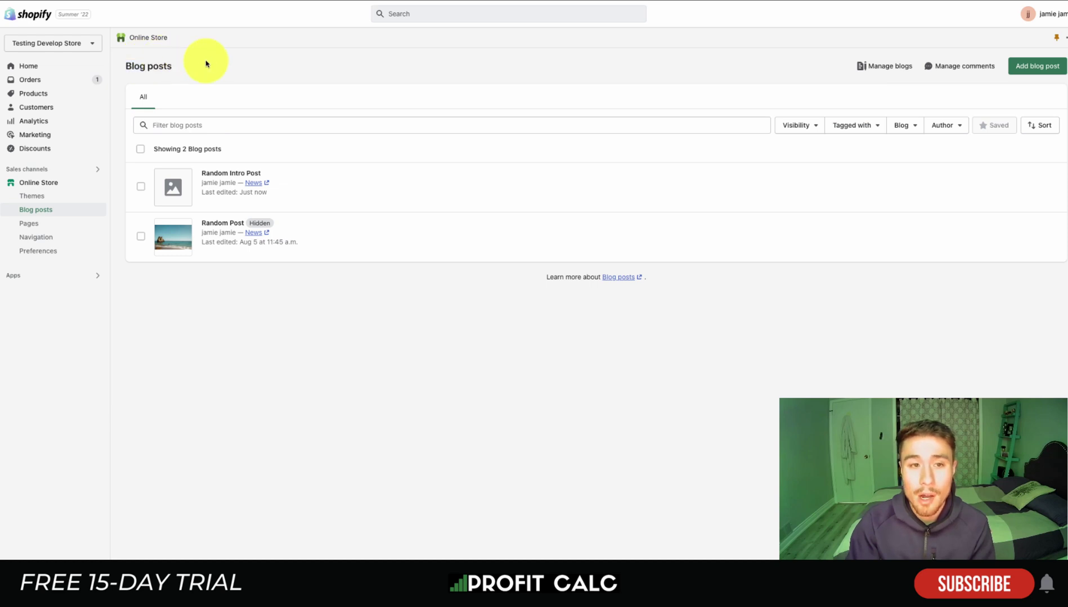
Open Manage blogs, view the News blog's settings, and return to the blogs list.
click(862, 65)
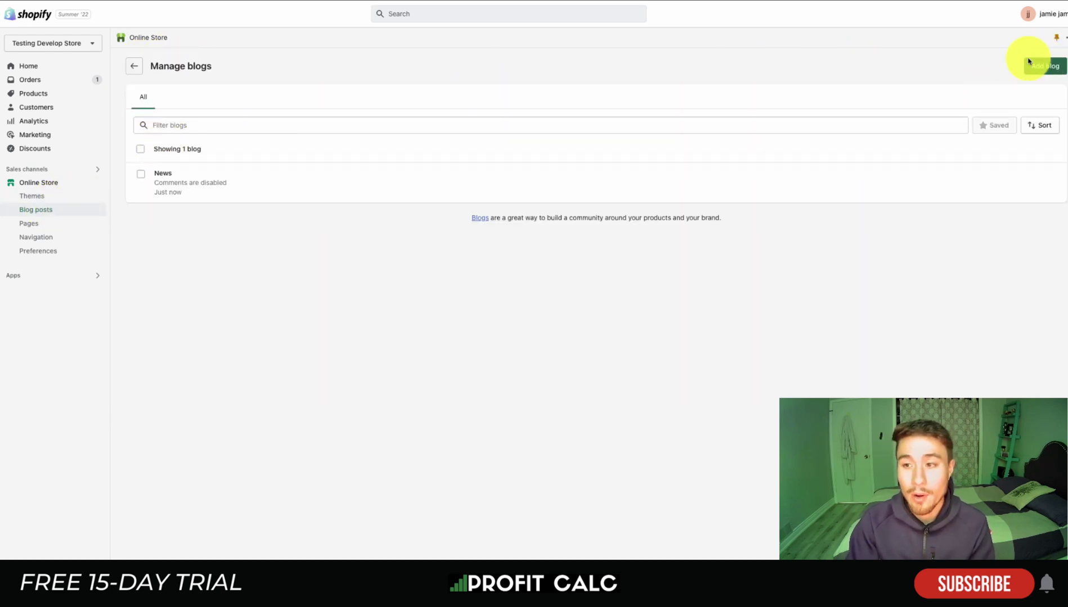
click(284, 194)
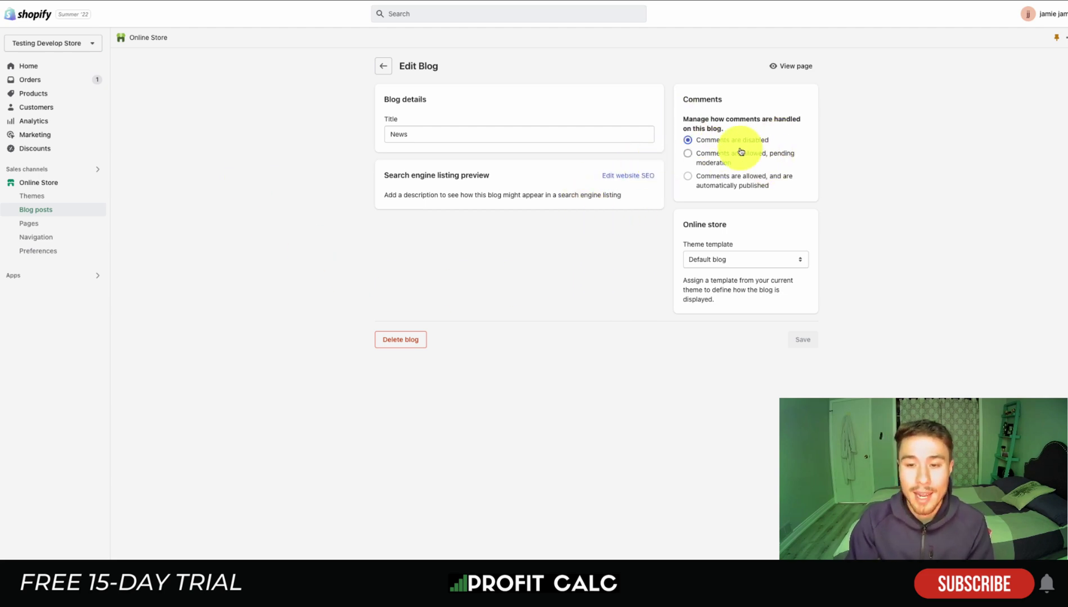
click(381, 63)
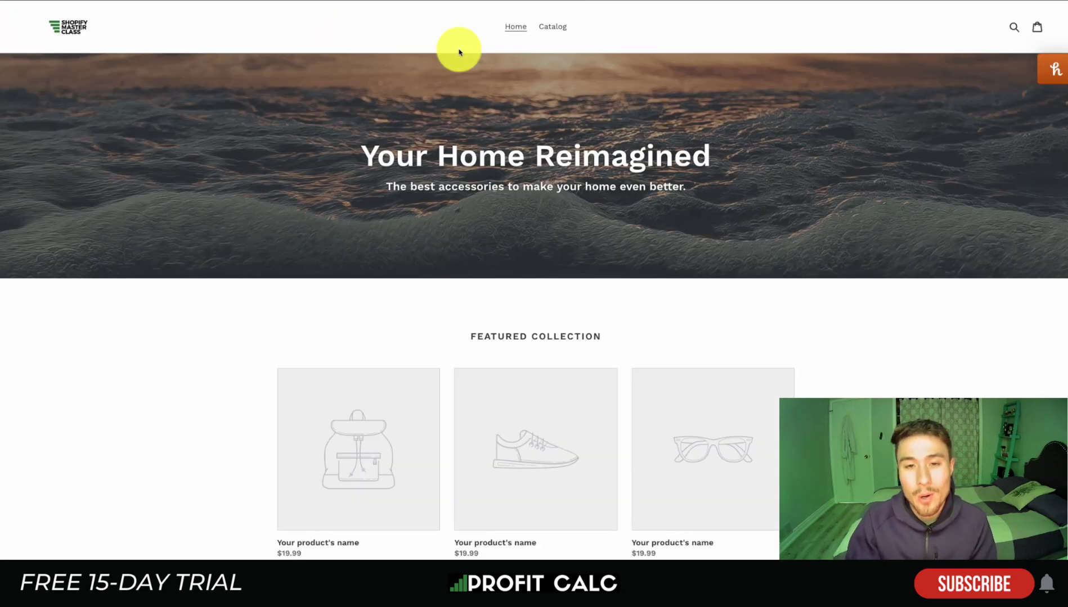
Exit the theme editor and go to Online Store > Navigation.
drag(465, 36, 619, 36)
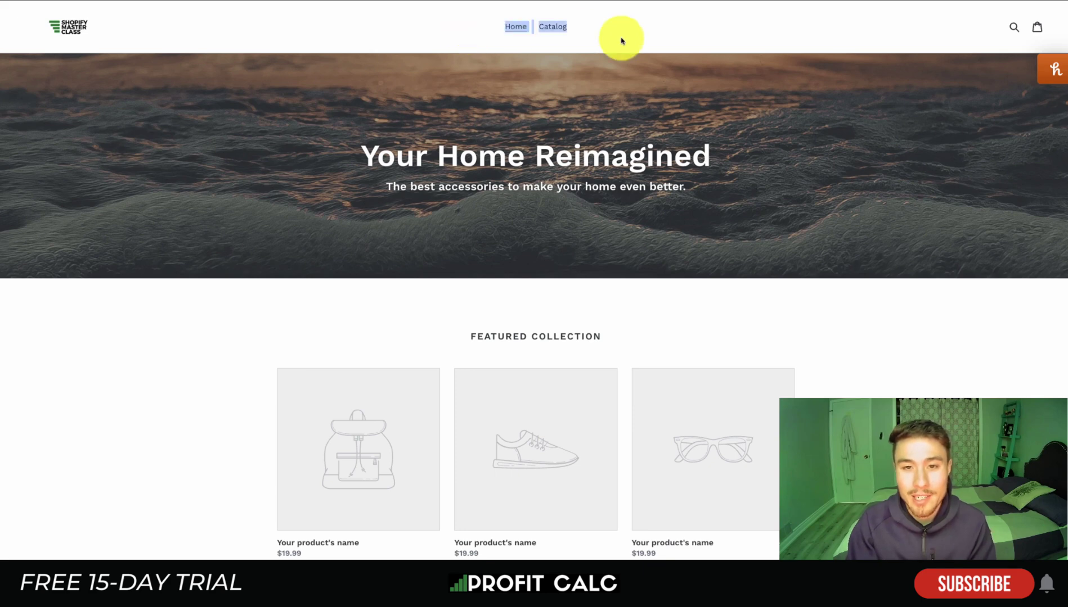
scroll(619, 83, down, 6)
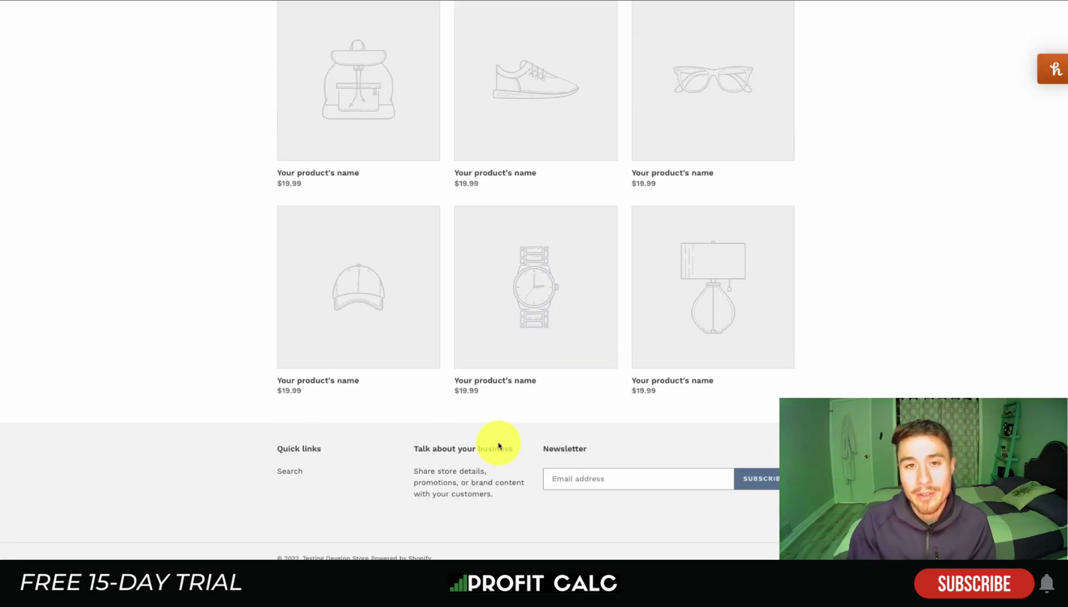
scroll(495, 439, up, 10)
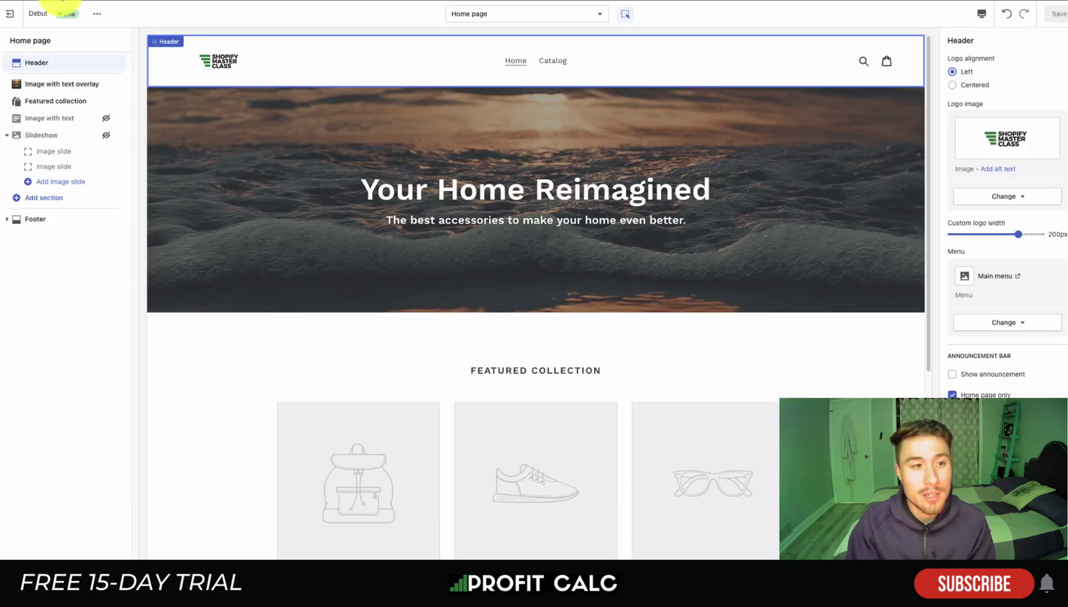
click(9, 14)
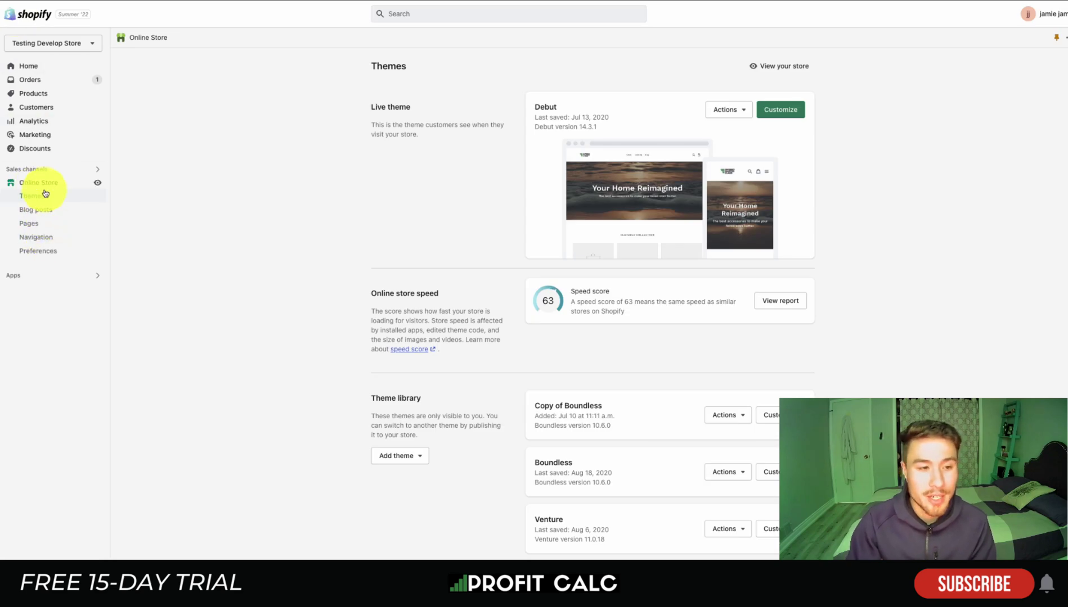
click(49, 236)
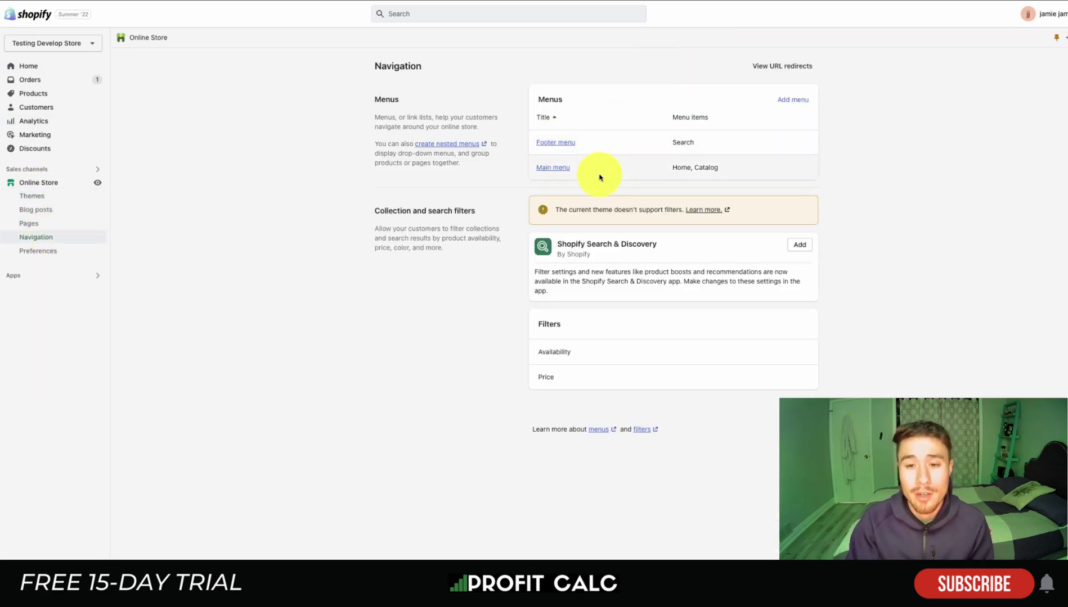
Add a 'Blog' item linked to Blogs > News to the Footer menu and save it.
click(570, 147)
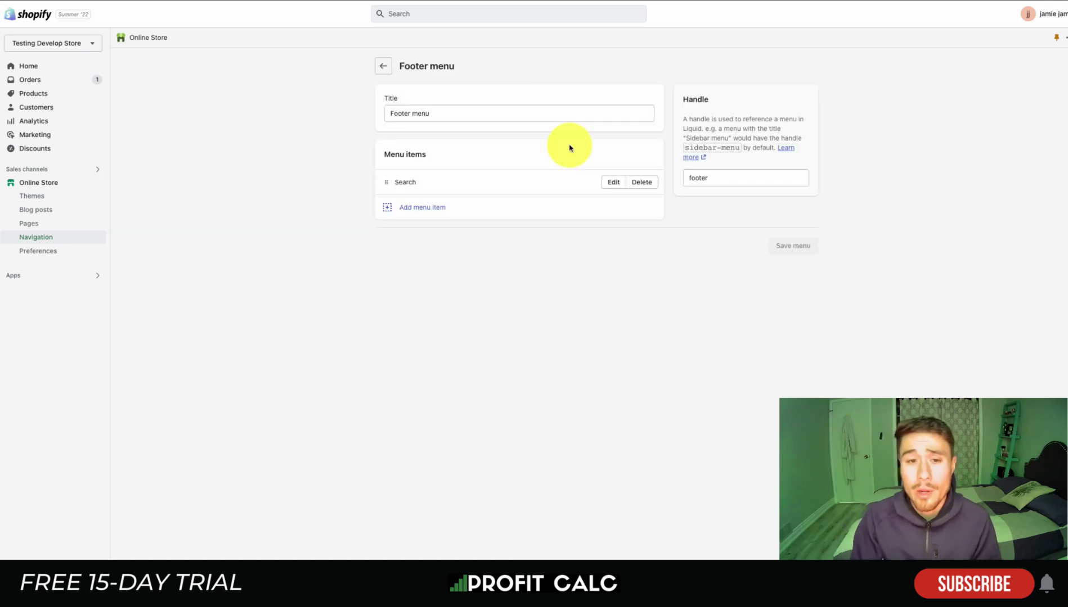
click(438, 207)
text(Blog)
click(920, 116)
text(blog)
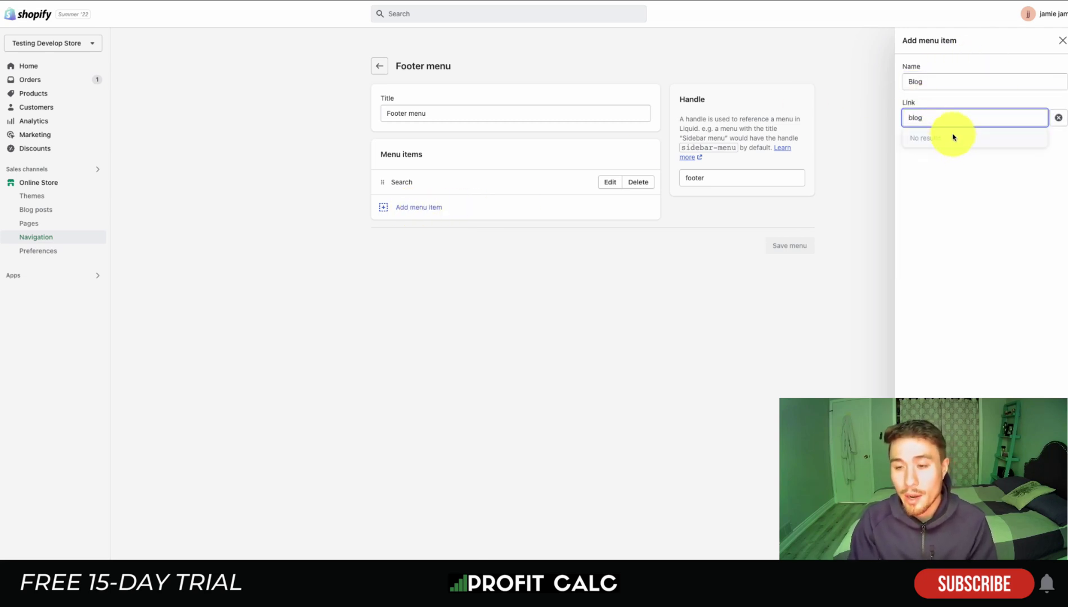
key(BackSpace)
key(BackSpace)
key(BackSpace)
key(BackSpace)
click(956, 234)
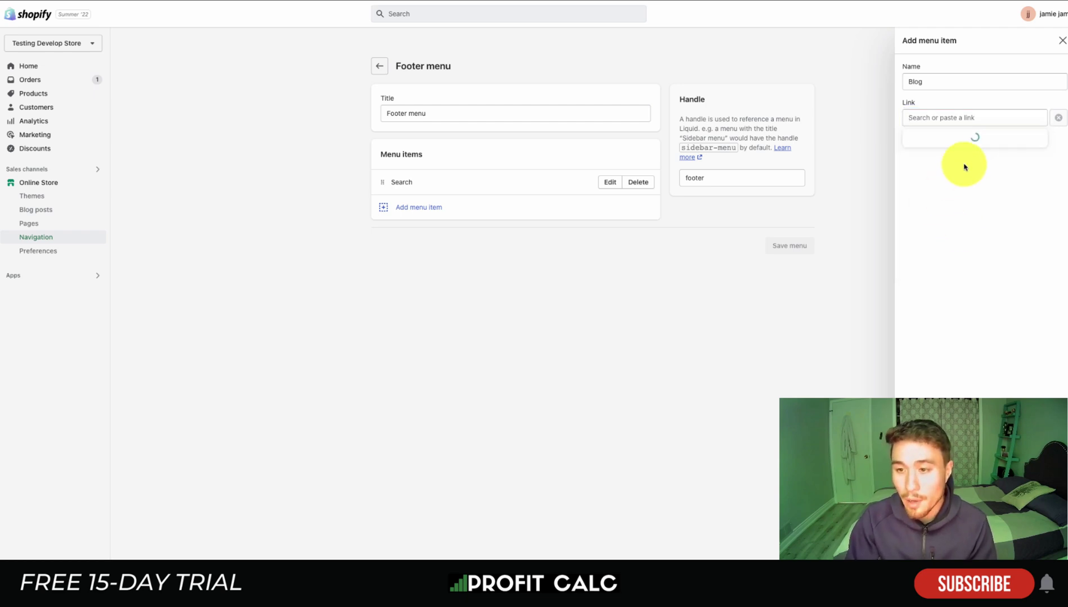
click(954, 158)
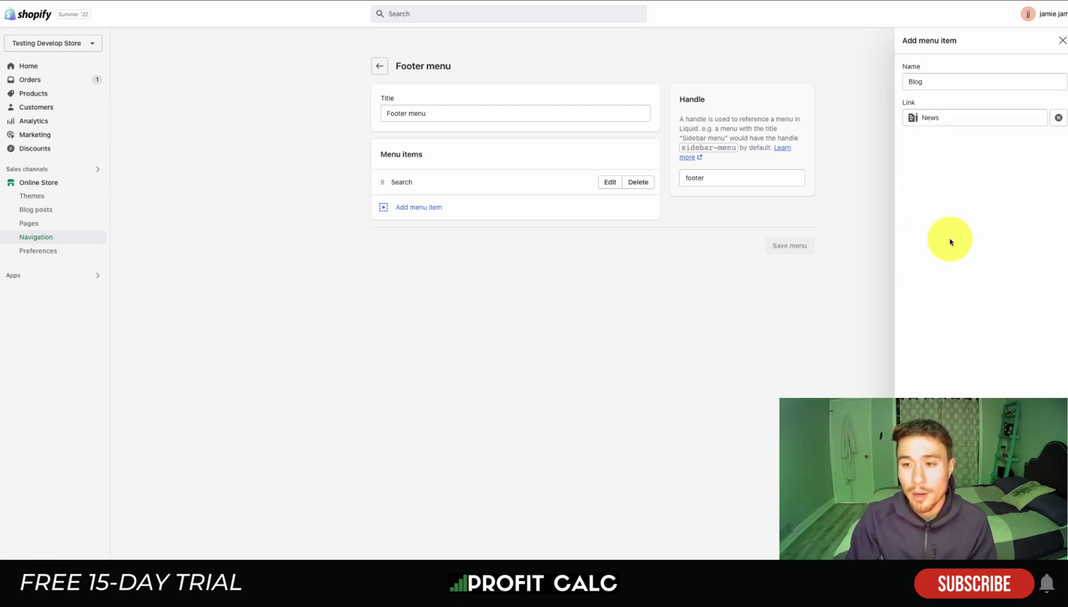
click(882, 556)
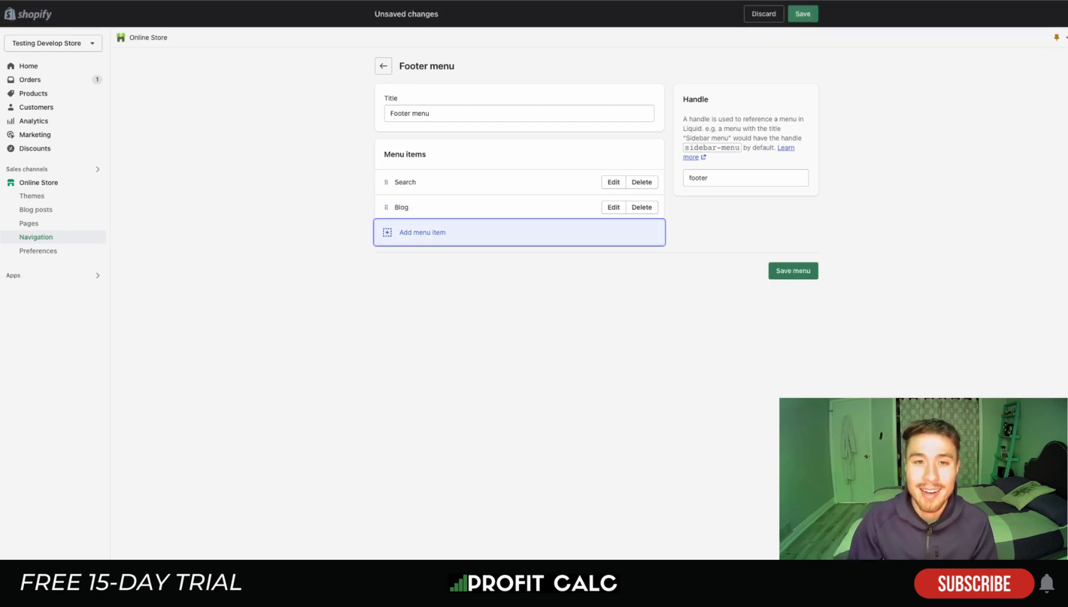
click(802, 14)
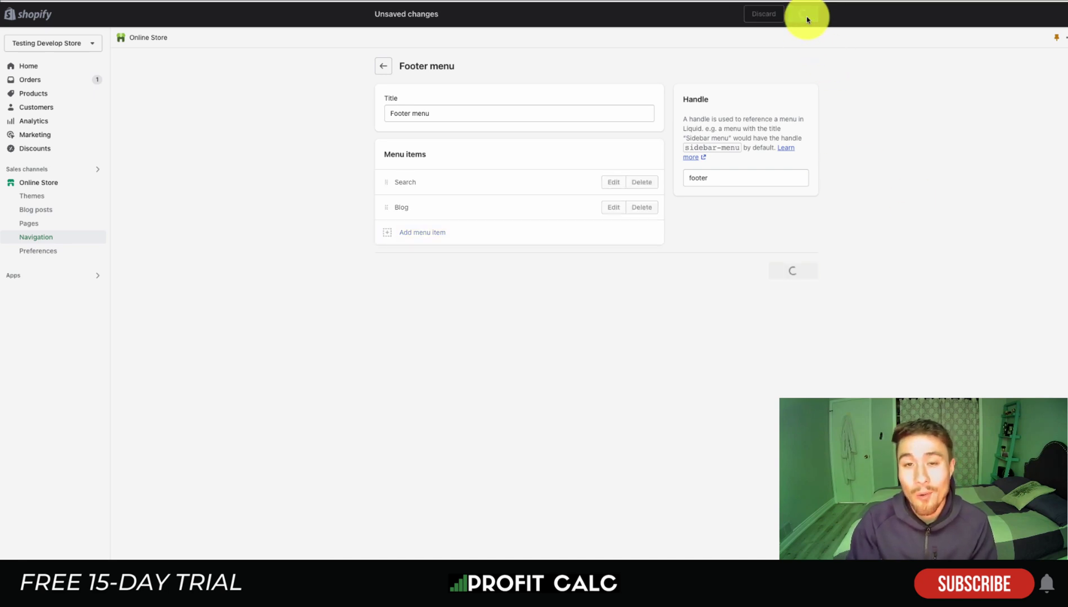
click(385, 67)
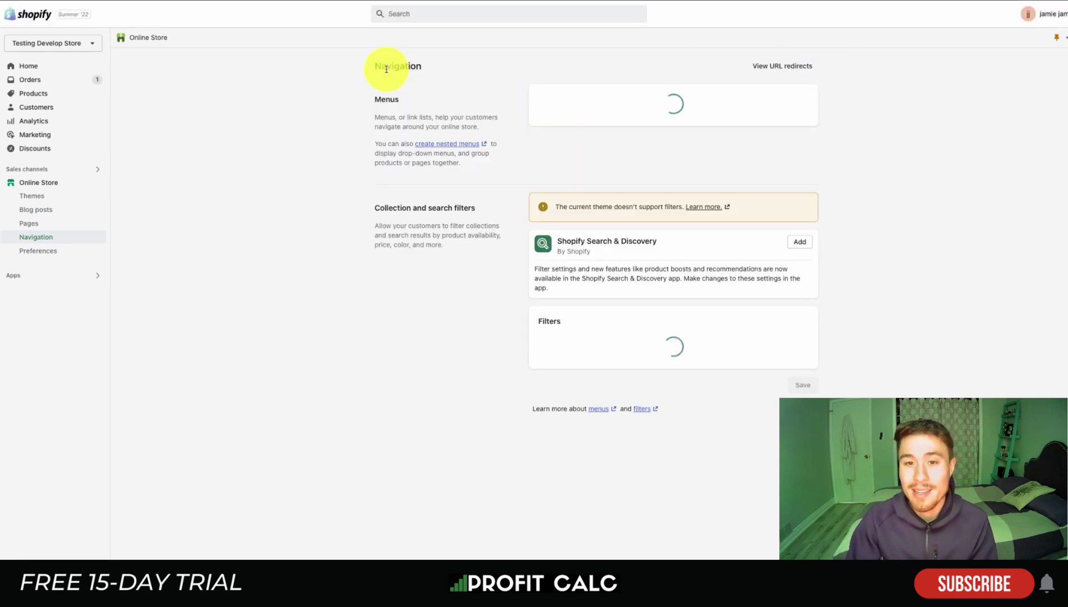
Add a 'Blog' item linked to the News blog to the Main menu and save it.
click(556, 169)
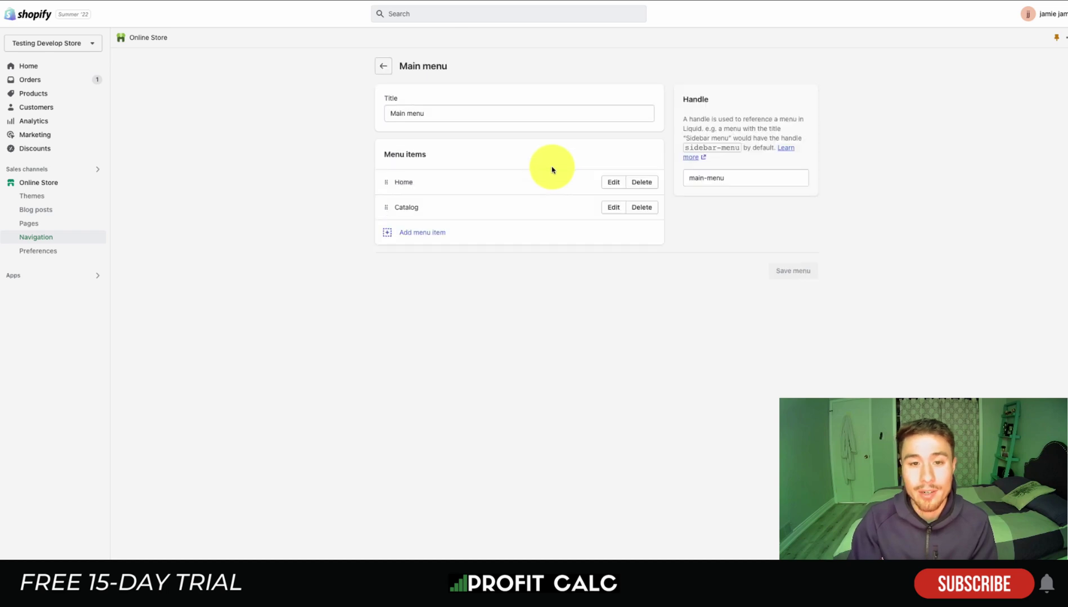
click(418, 232)
text(Blog)
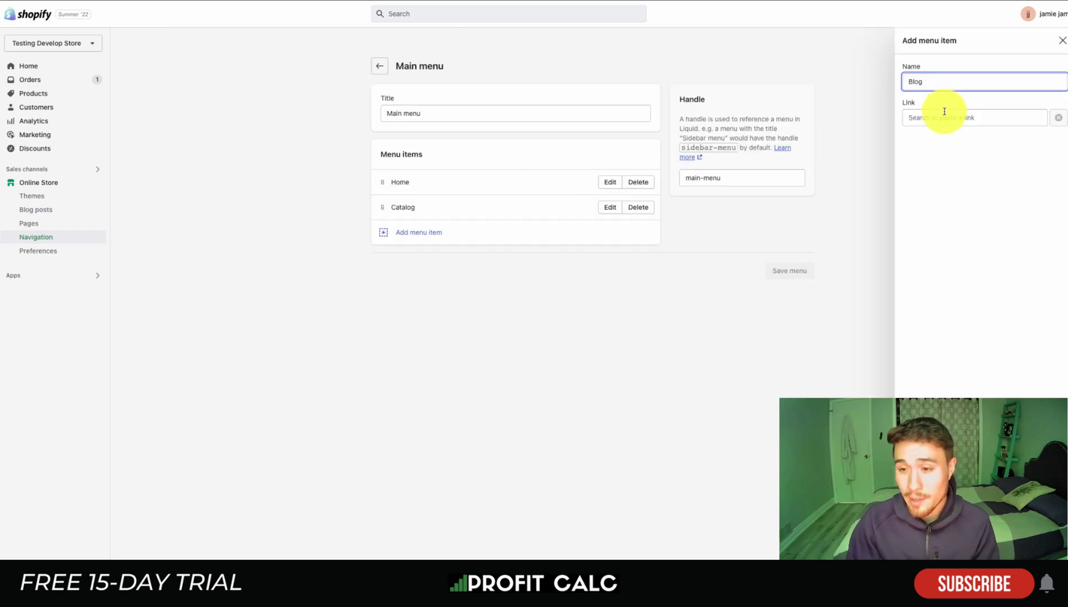
click(941, 116)
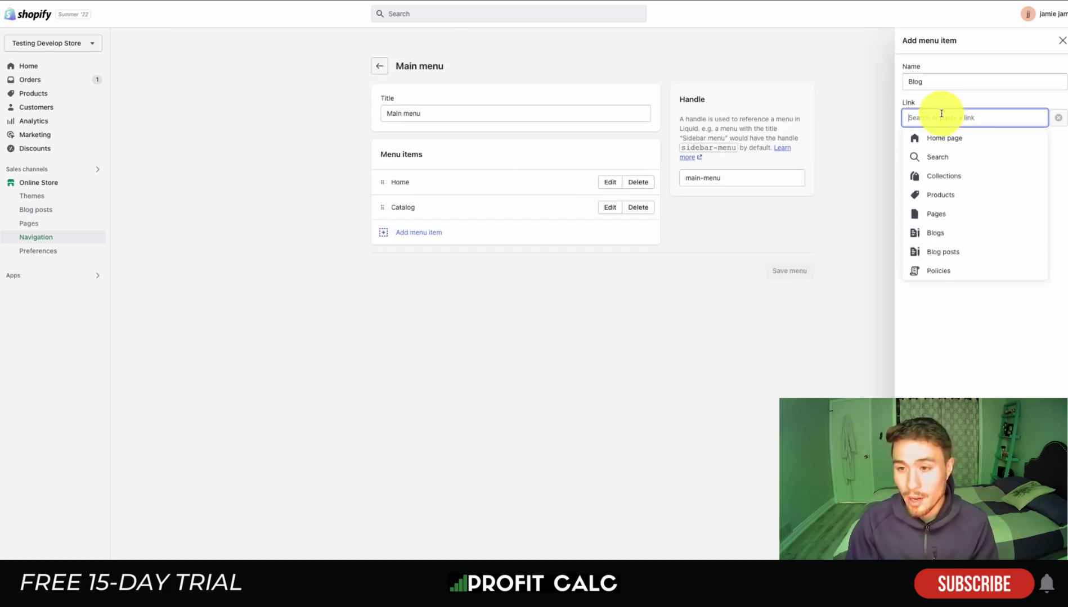
click(968, 232)
click(947, 156)
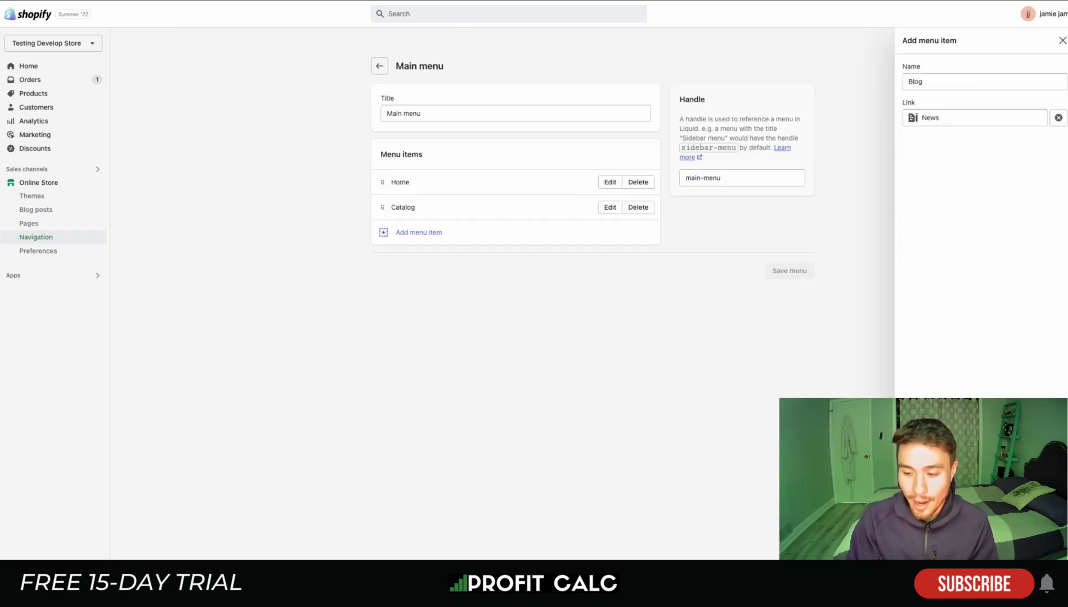
key(Return)
click(802, 14)
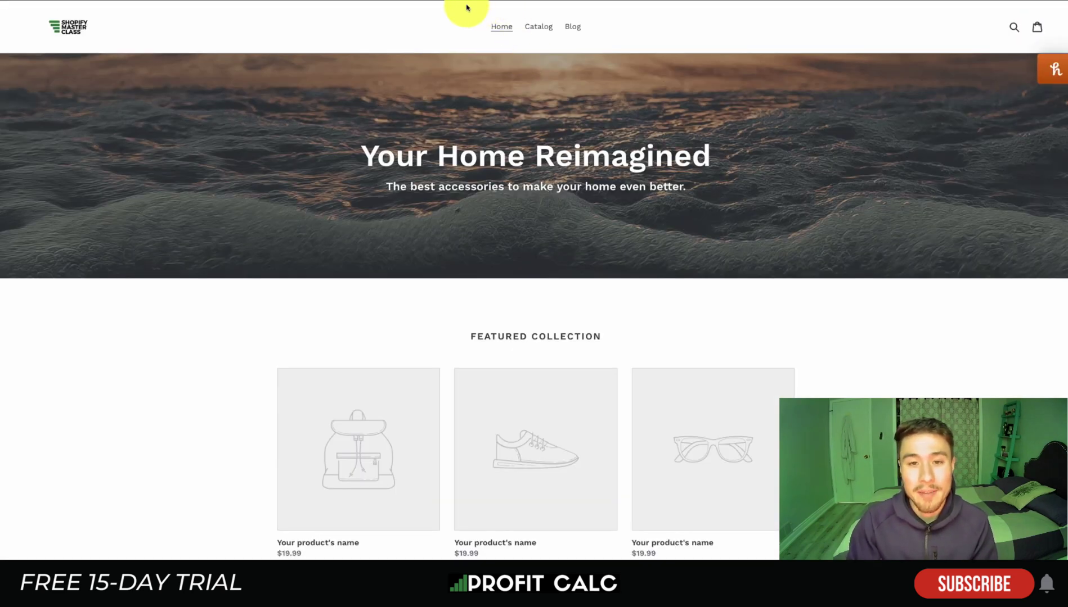
Open the News blog from the storefront footer's Quick links and review the post preview.
scroll(405, 139, down, 6)
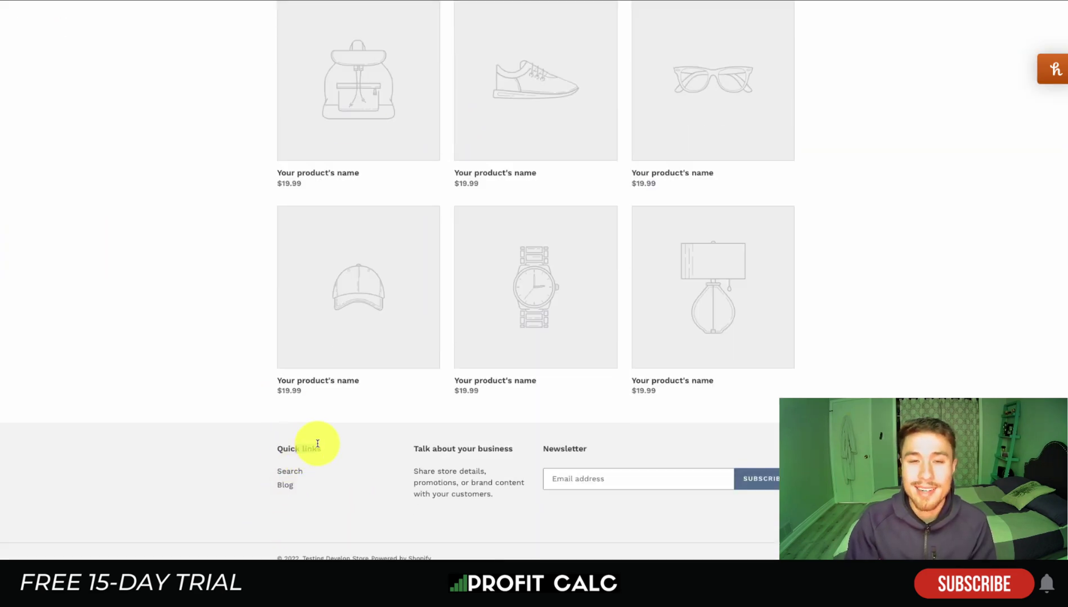
drag(317, 444, 295, 448)
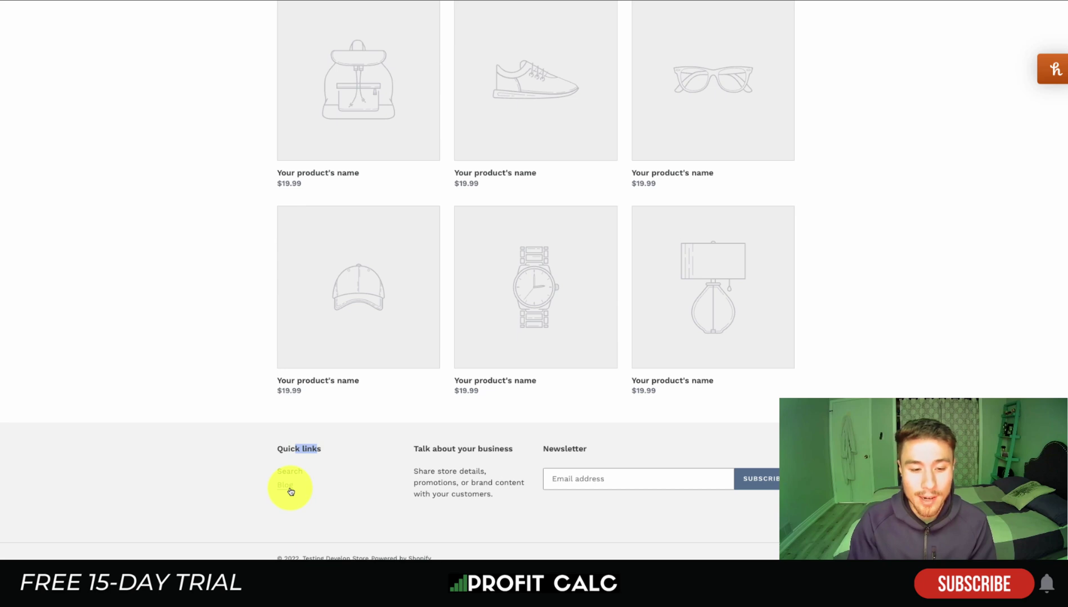
click(291, 492)
drag(313, 143, 459, 227)
click(459, 227)
Open the full Random Intro Post and scroll through its forest image and Lorem Ipsum sections.
drag(310, 159, 484, 201)
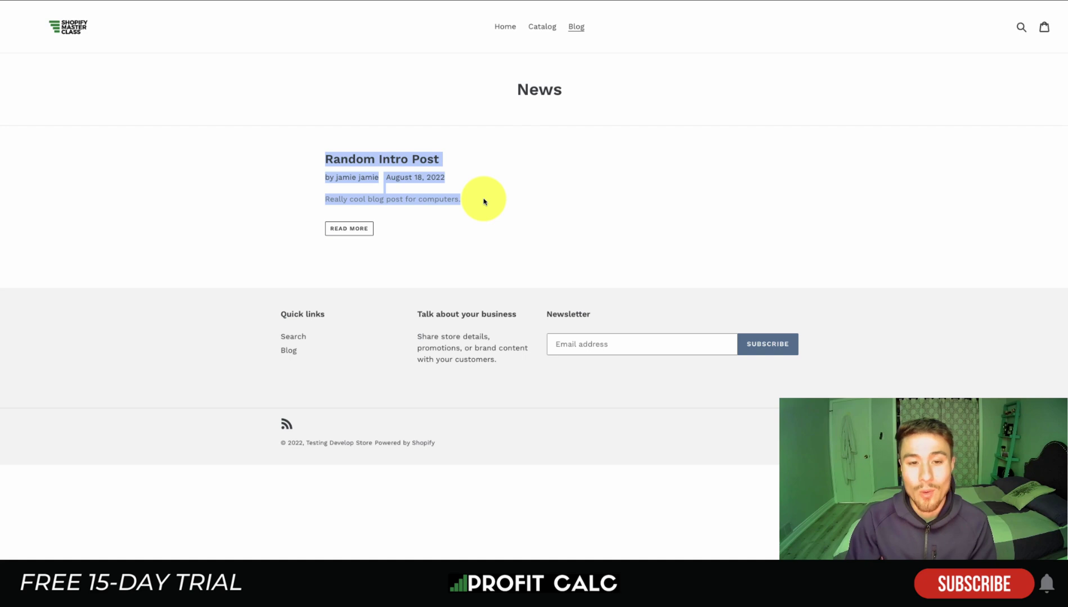
click(368, 229)
scroll(355, 231, down, 2)
scroll(343, 234, down, 7)
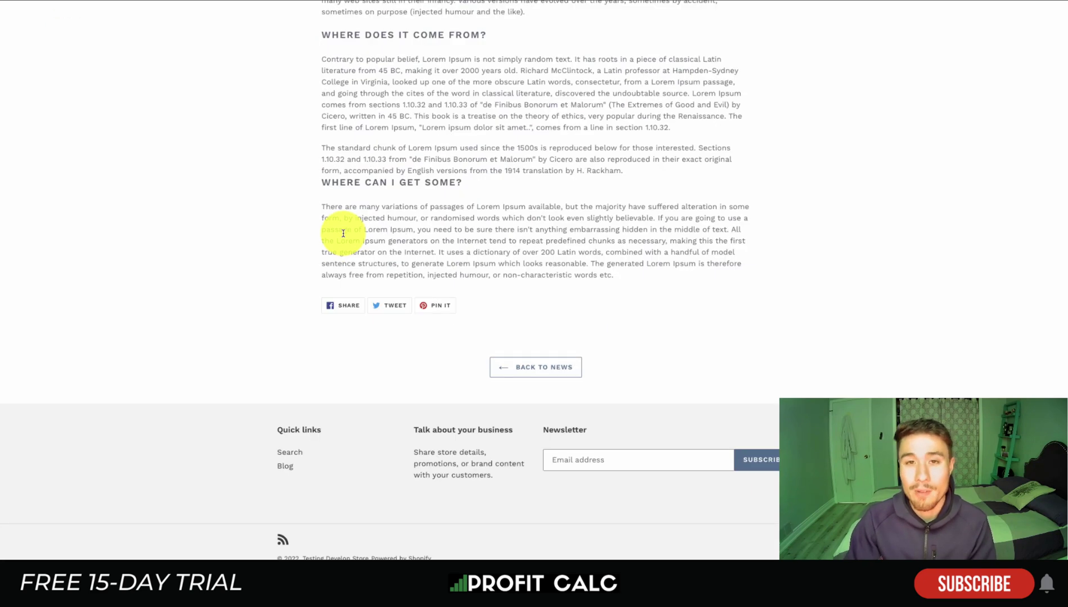
scroll(231, 310, up, 9)
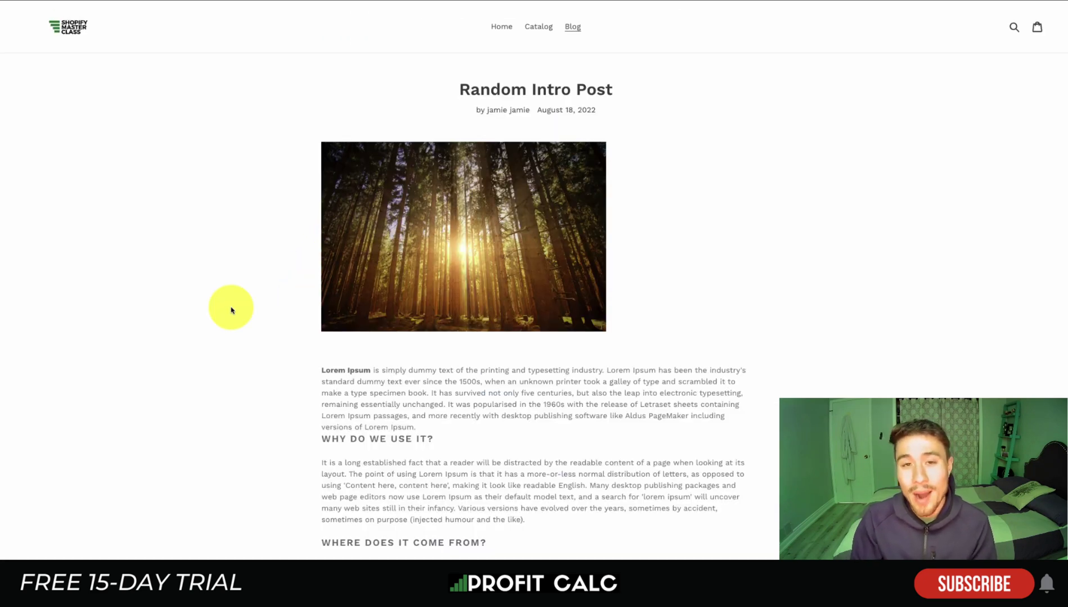